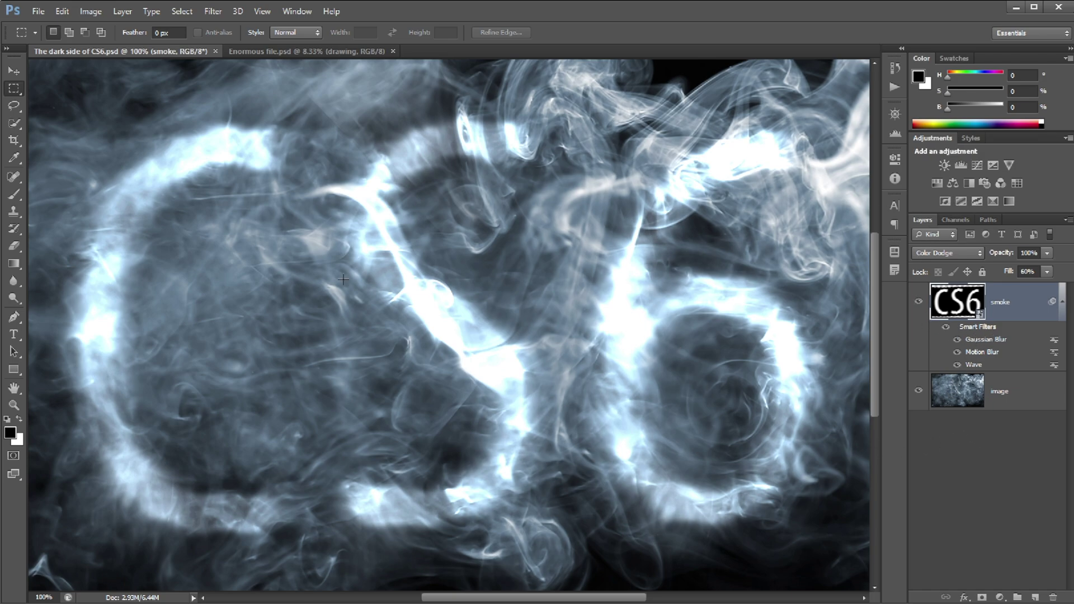
In File Handling preferences, change the automatic recovery save interval from 10 to 5 minutes
key("ctrl+k")
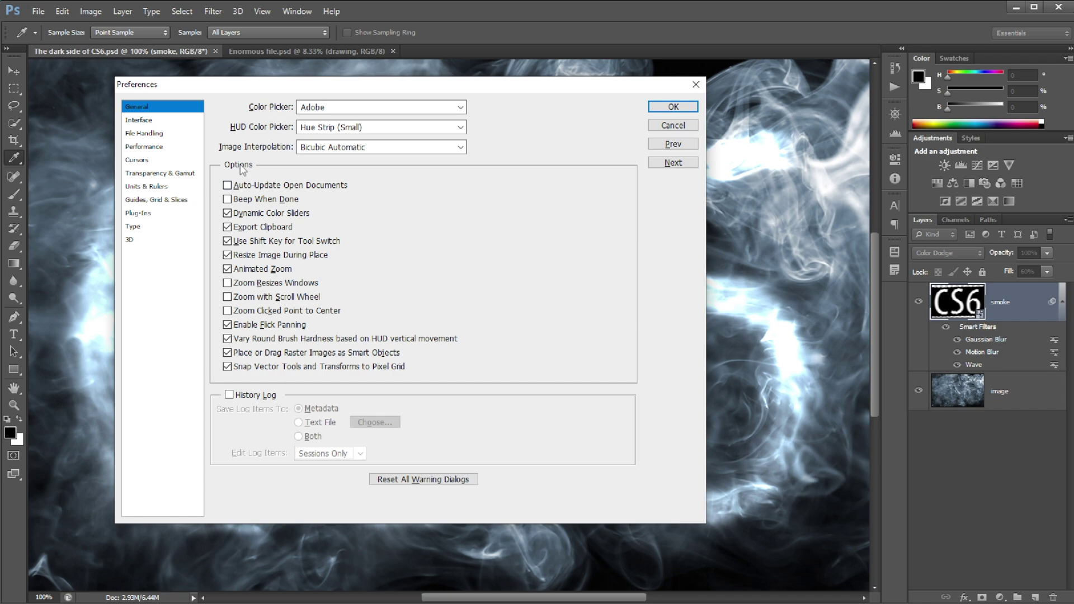
left_click(166, 120)
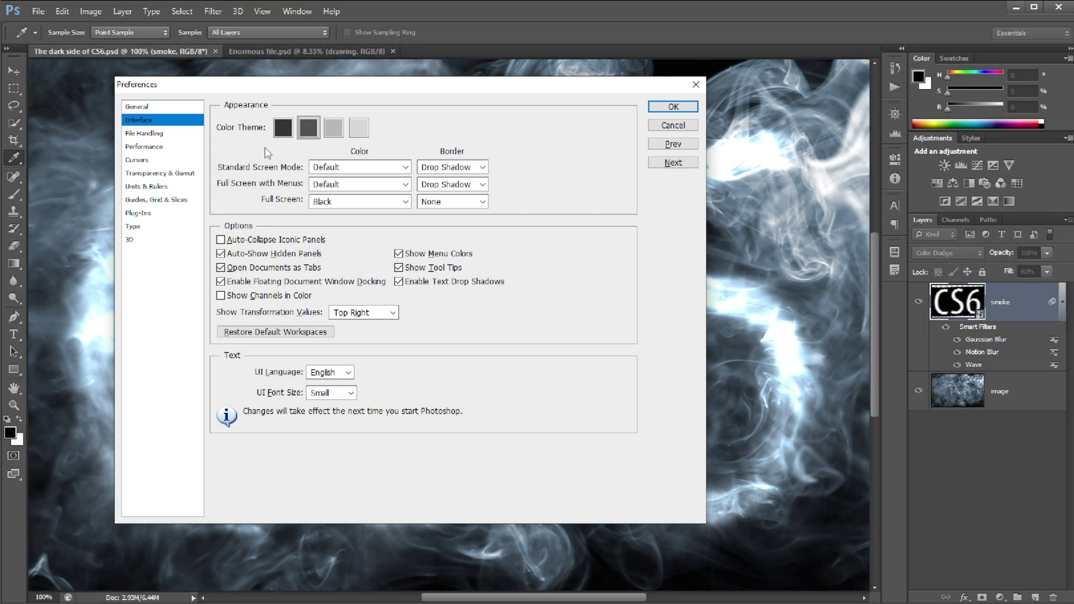
left_click(163, 136)
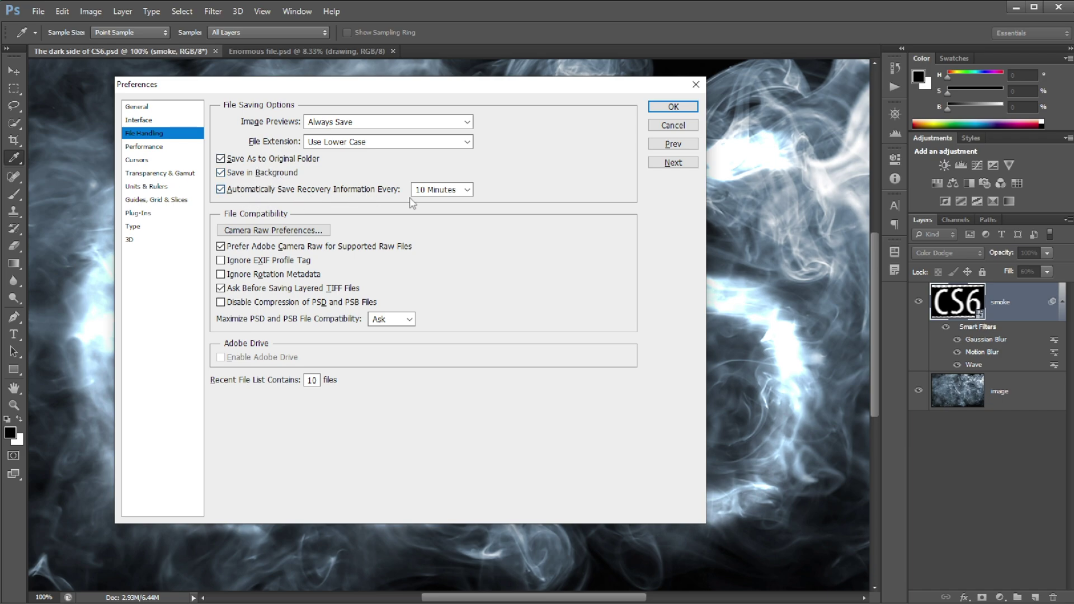
left_click(467, 190)
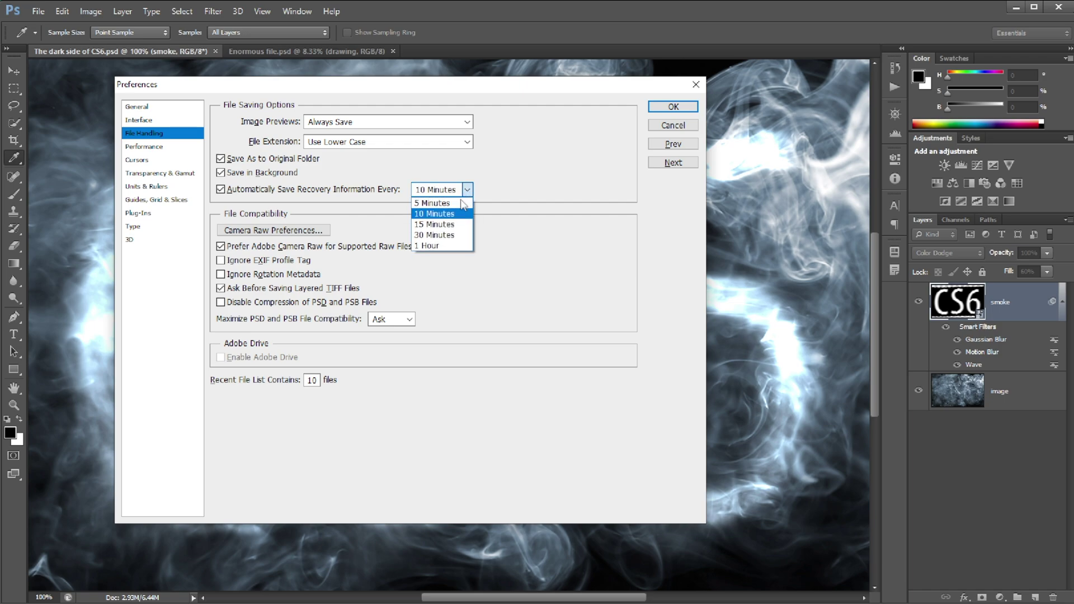
left_click(456, 204)
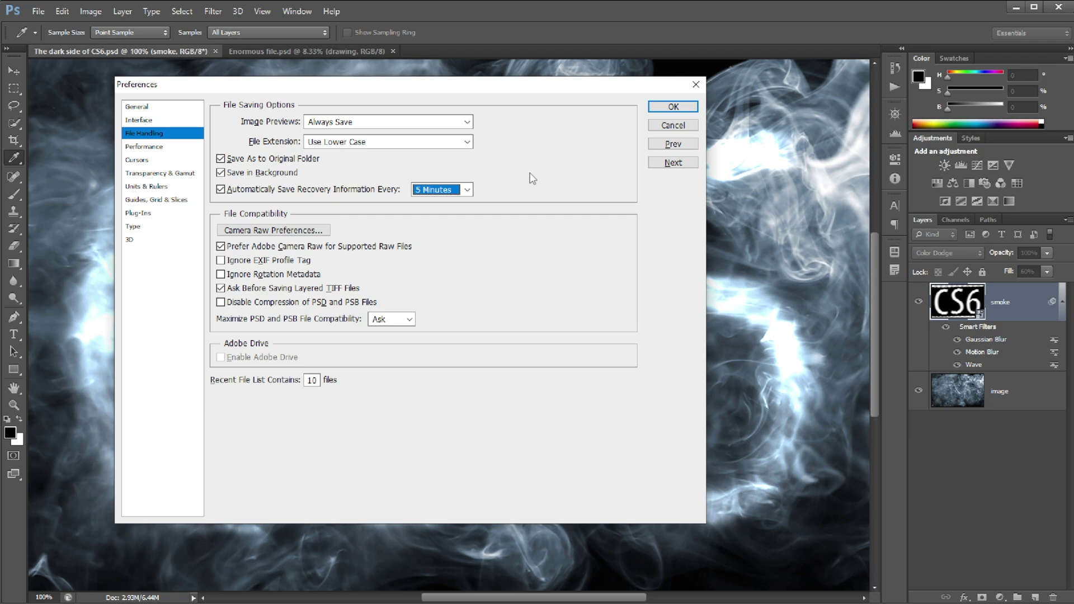
left_click(672, 107)
Switch to Enormous file.psd and zoom in on the hanging skeleton
key("m")
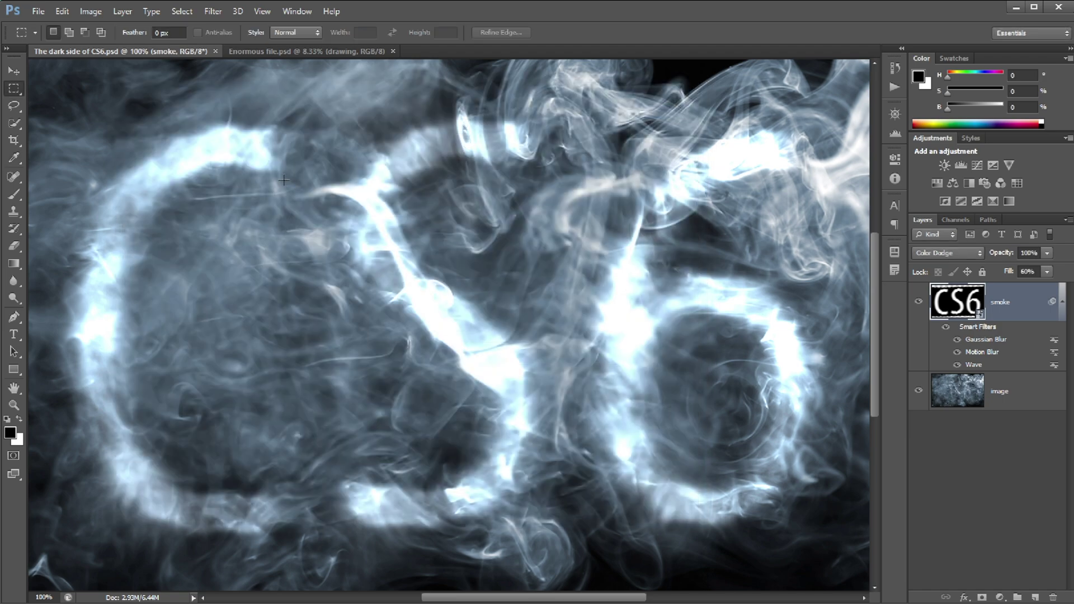
key("ctrl+Tab")
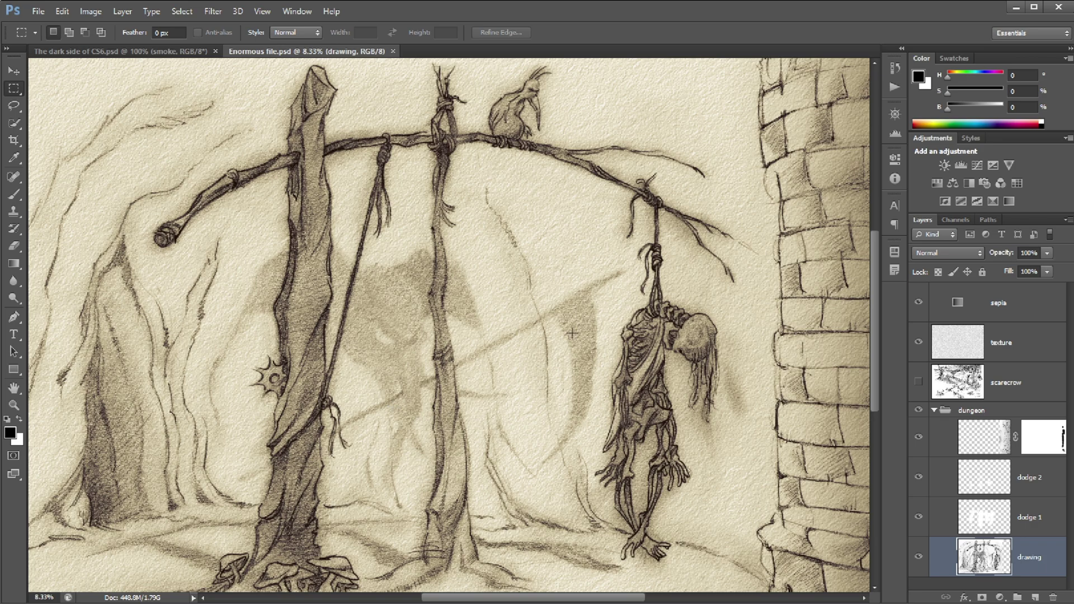
key("z")
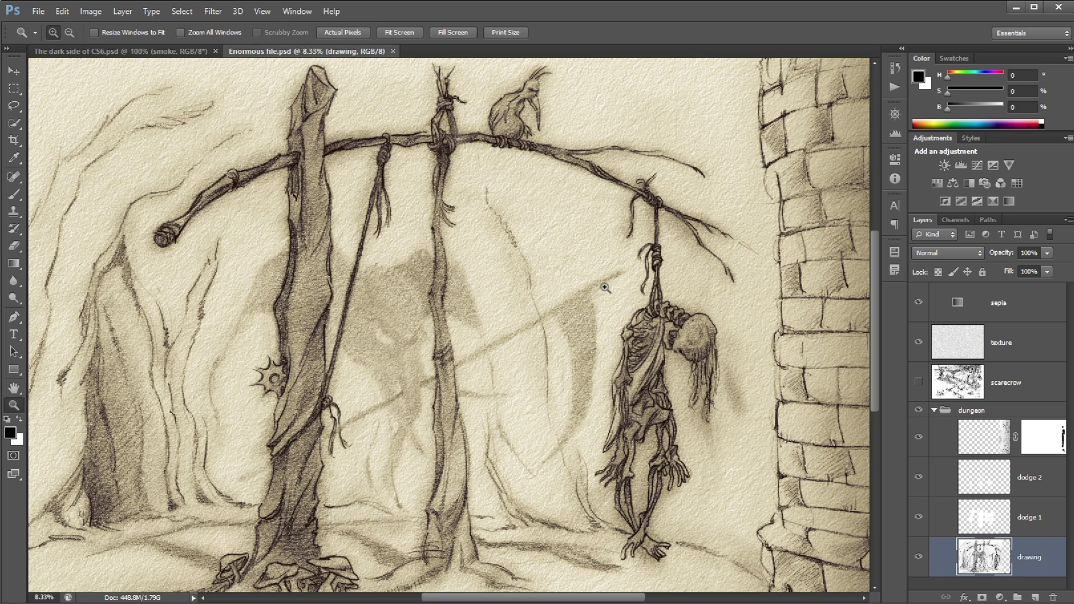
left_click_drag(605, 288, 728, 403)
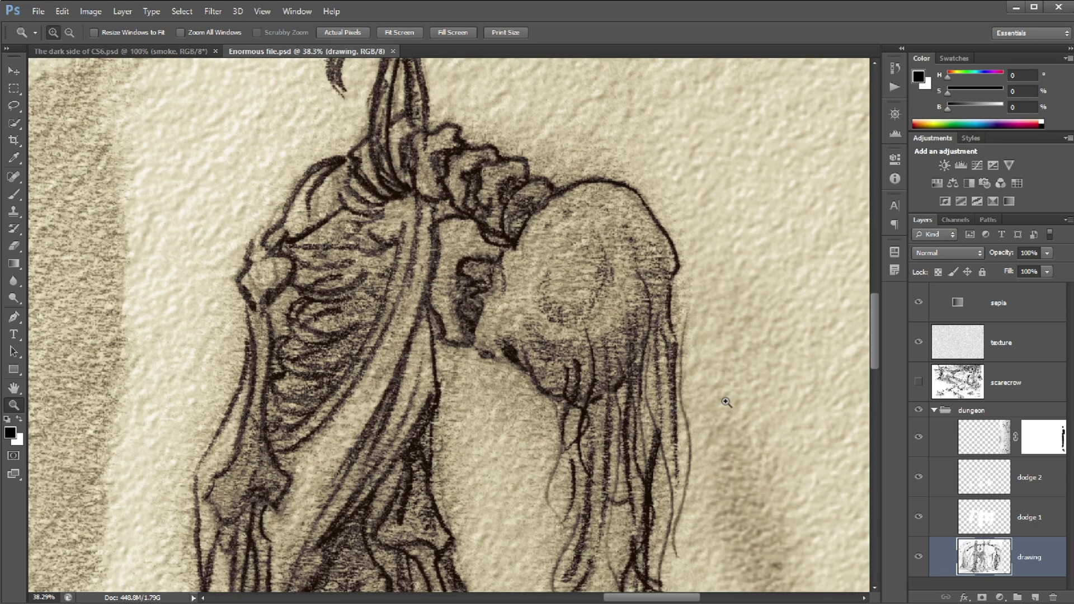
key("m")
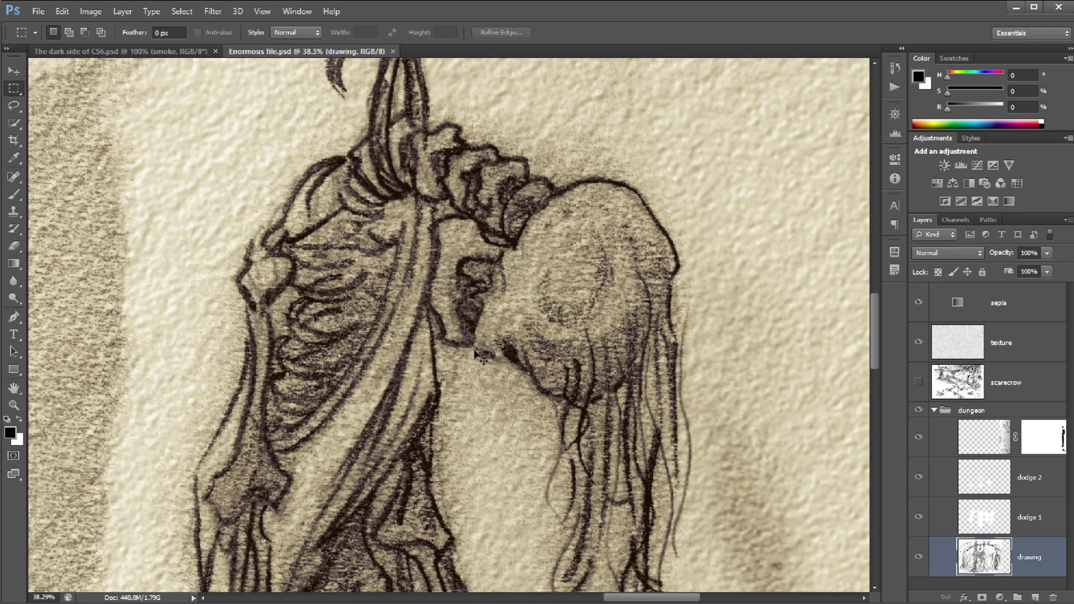
scroll(475, 351, "up", 1)
left_click_drag(475, 349, 463, 395)
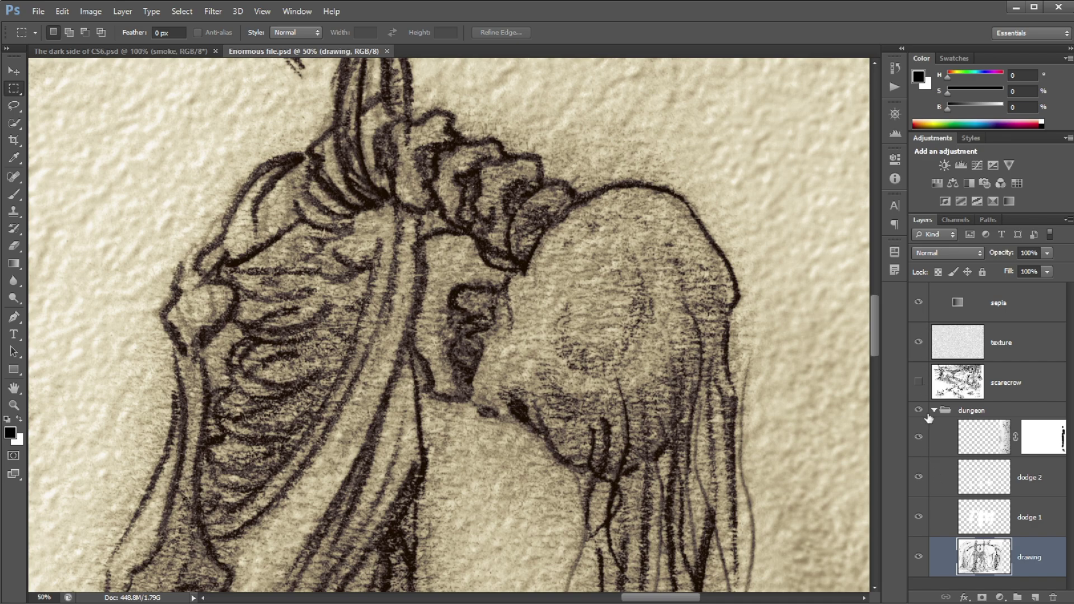
Show the scarecrow layer, pan to the sheep via the Navigator, then fit the image on screen
left_click(918, 386)
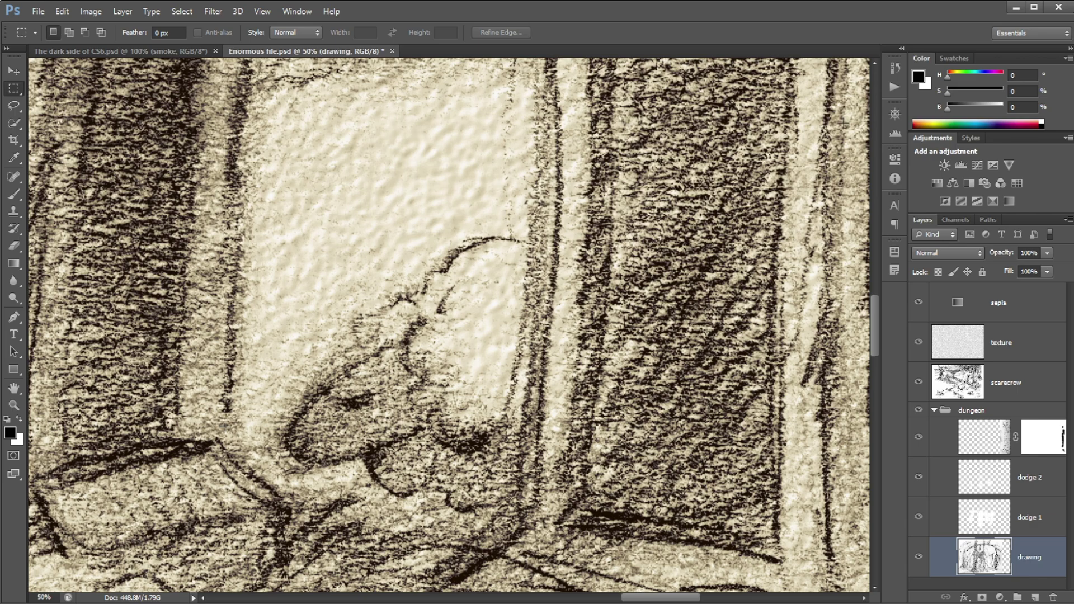
left_click(895, 114)
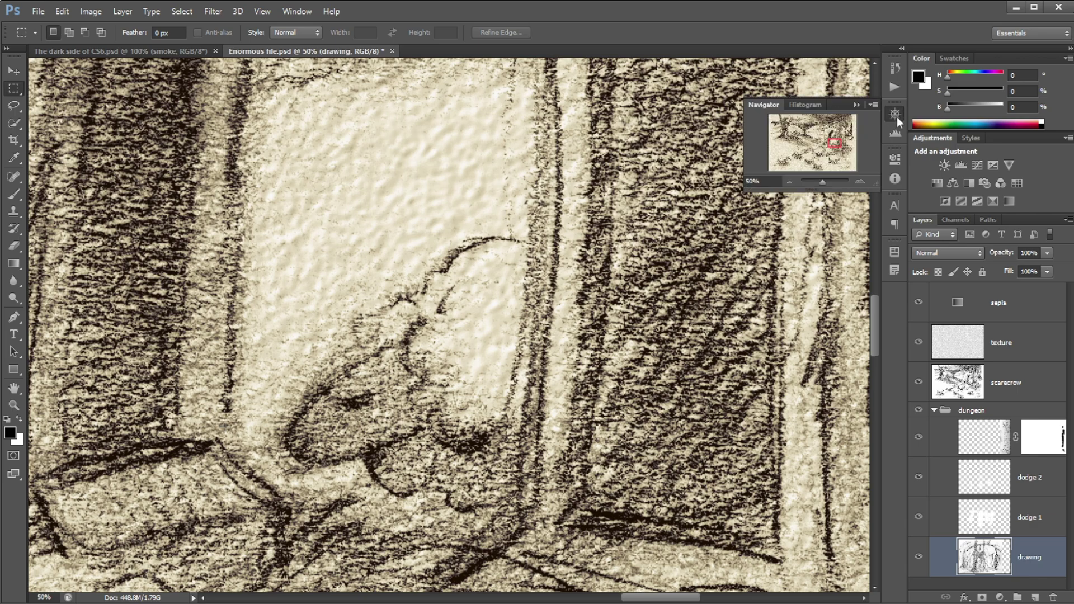
left_click(785, 161)
left_click_drag(785, 161, 792, 156)
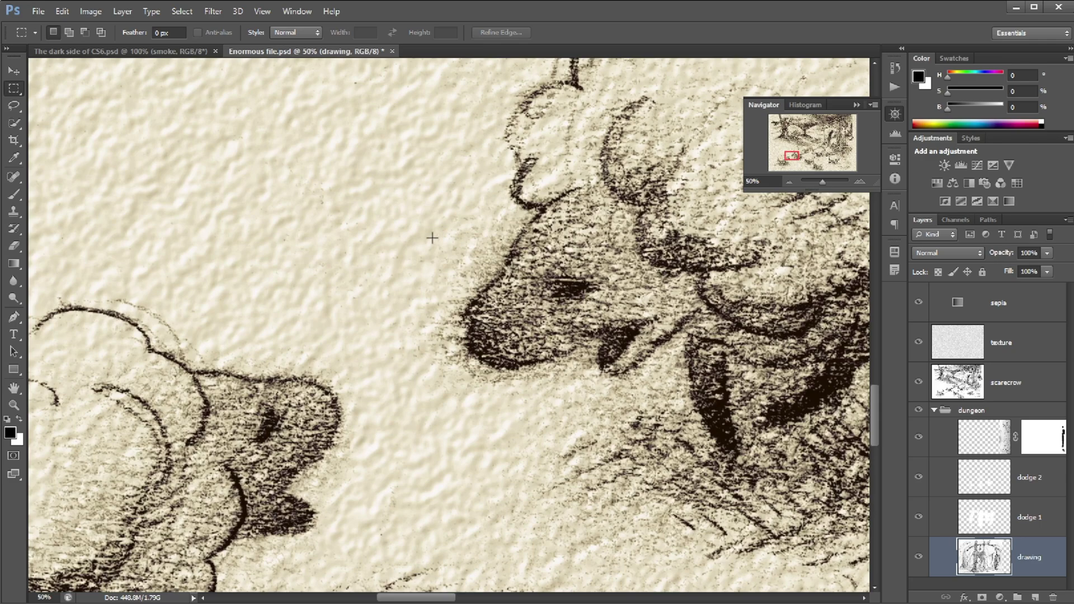
key("ctrl+0")
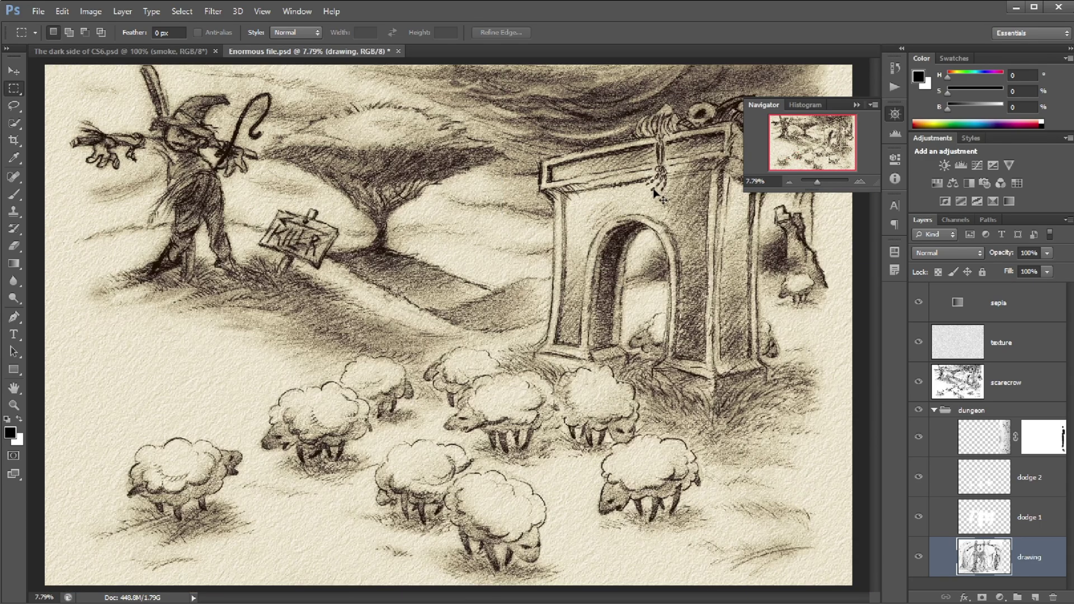
key("ctrl+plus")
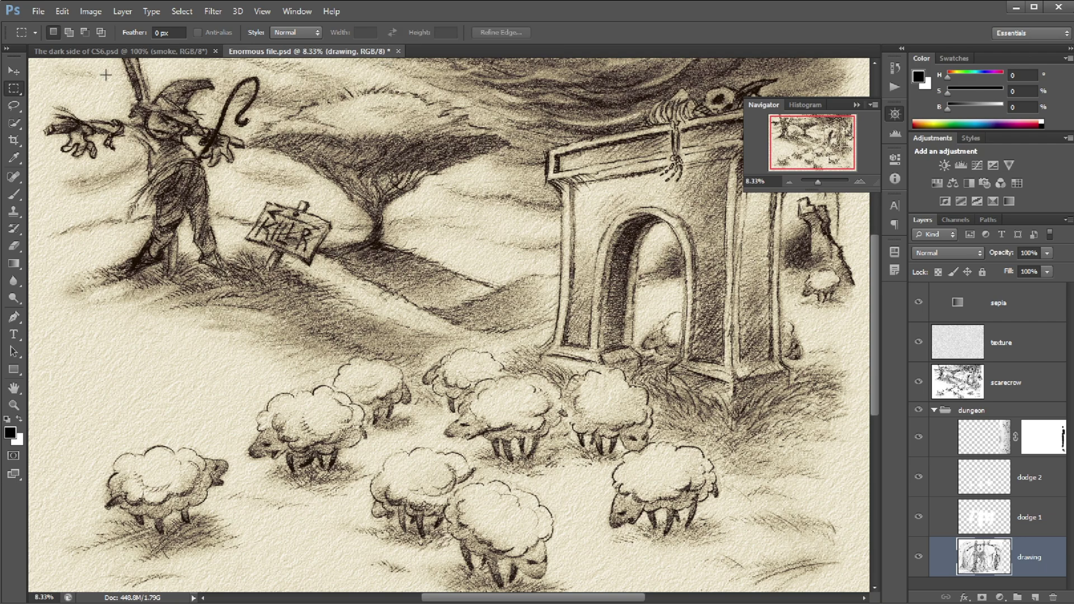
Save Enormous file.psd and switch to The dark side of CS6 document
left_click(37, 12)
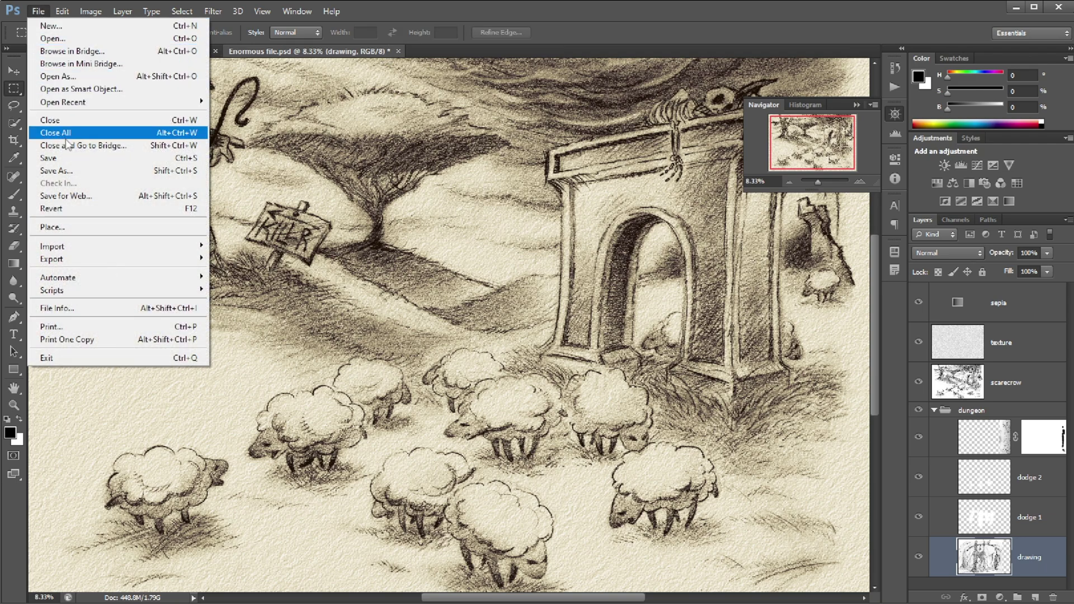
left_click(91, 160)
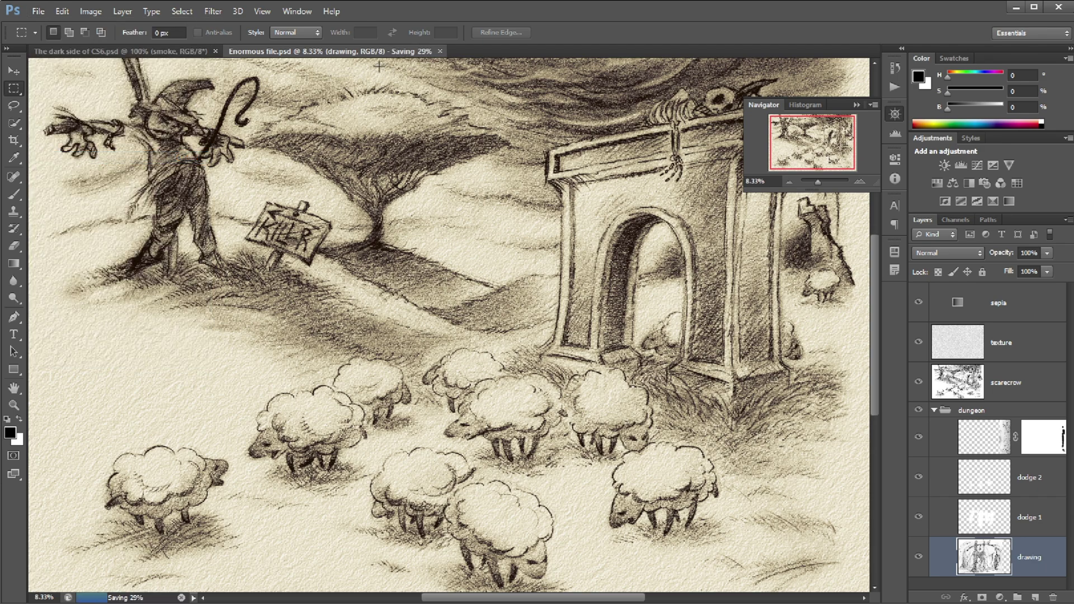
left_click(174, 52)
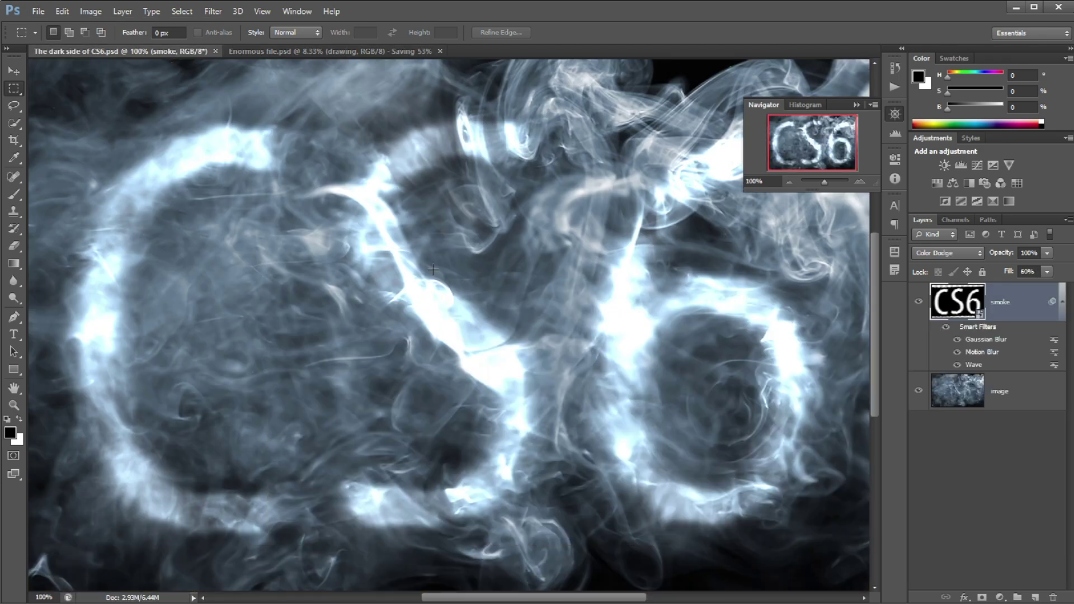
Marquee the smoky letters, toggle the smoke layer off and on, deselect, and return to Enormous file
left_click_drag(207, 252, 757, 475)
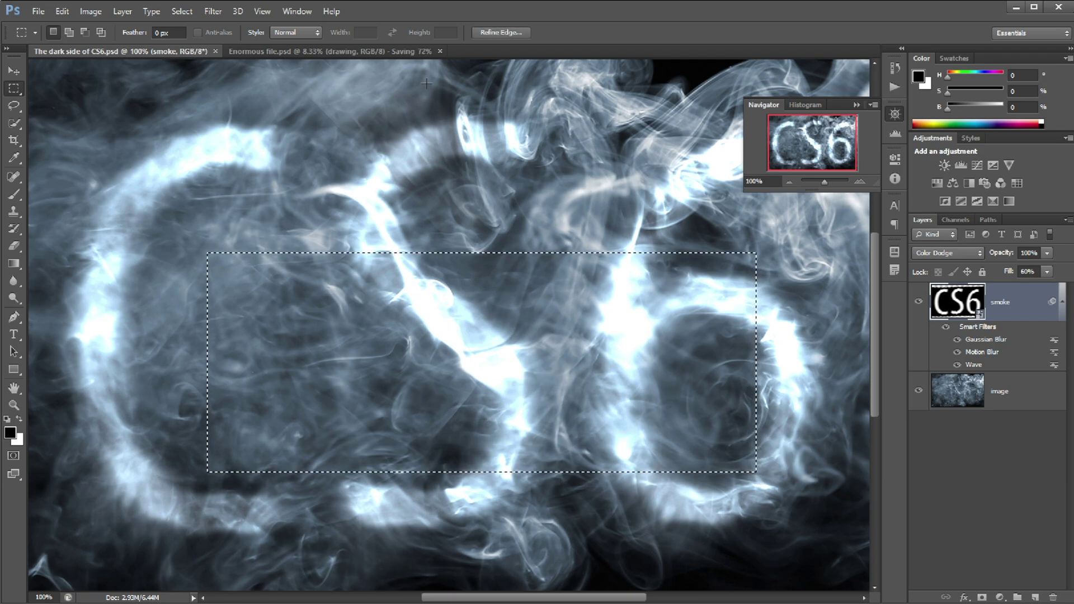
left_click(919, 302)
left_click(918, 302)
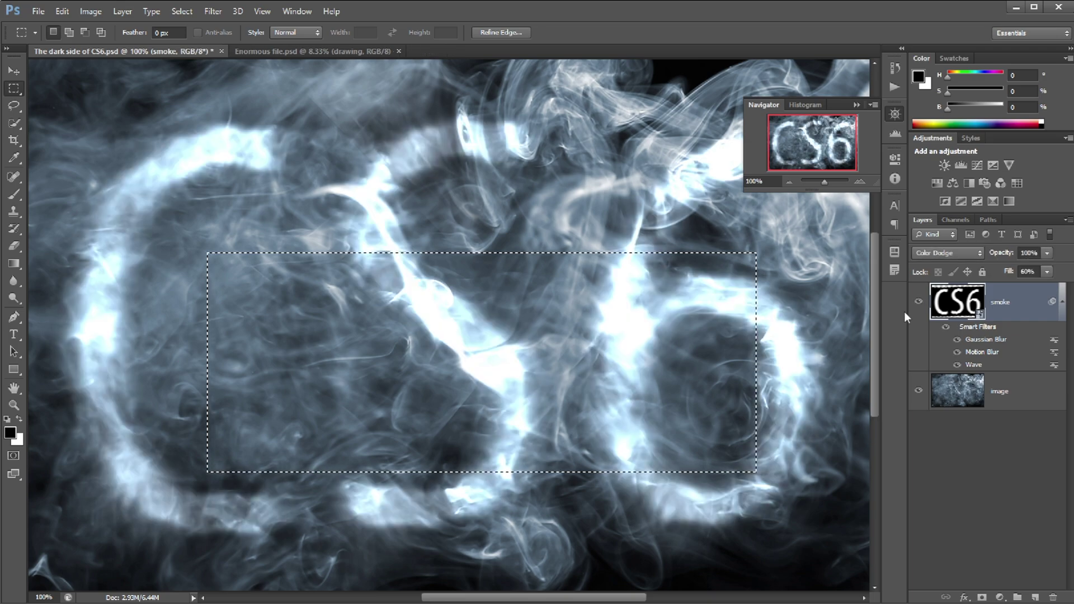
key("ctrl+d")
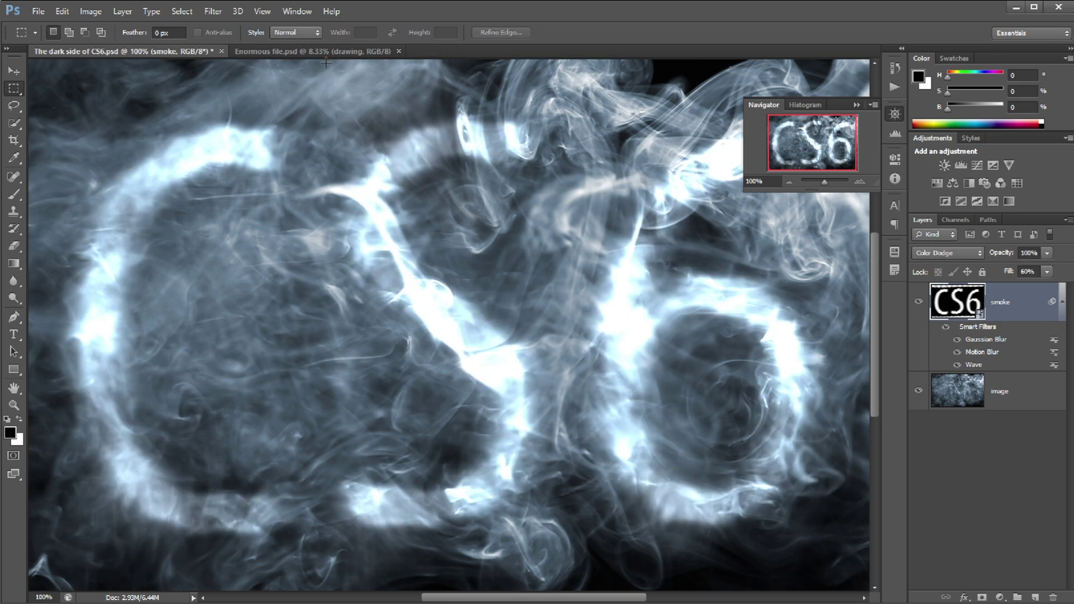
left_click(321, 53)
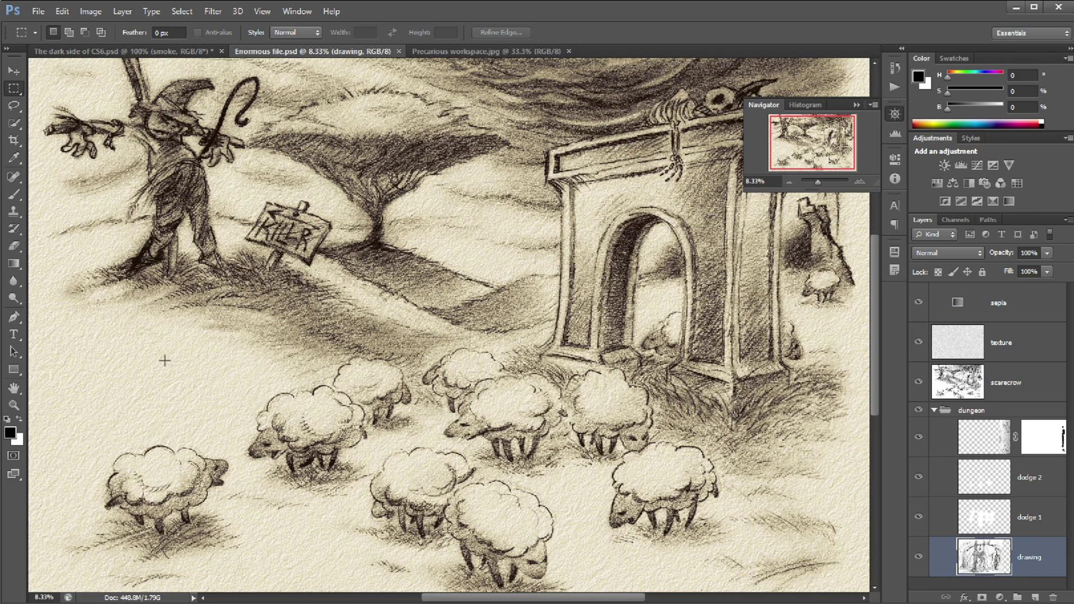
On Precarious workspace.jpg, draw a 1944 x 1236 crop and tilt it about 3 degrees to level
key("ctrl+Tab")
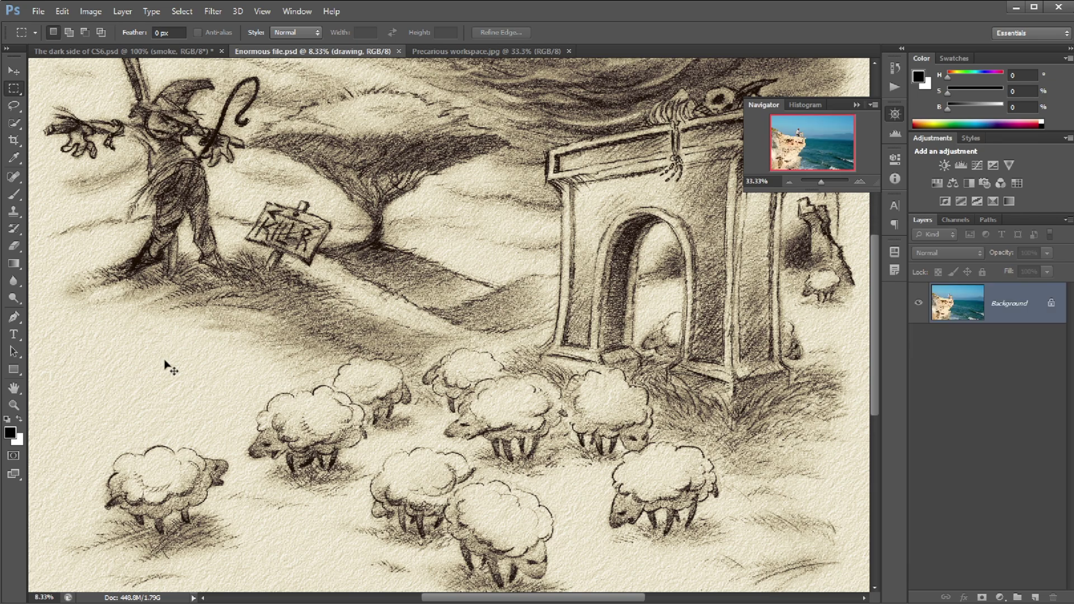
left_click(164, 361)
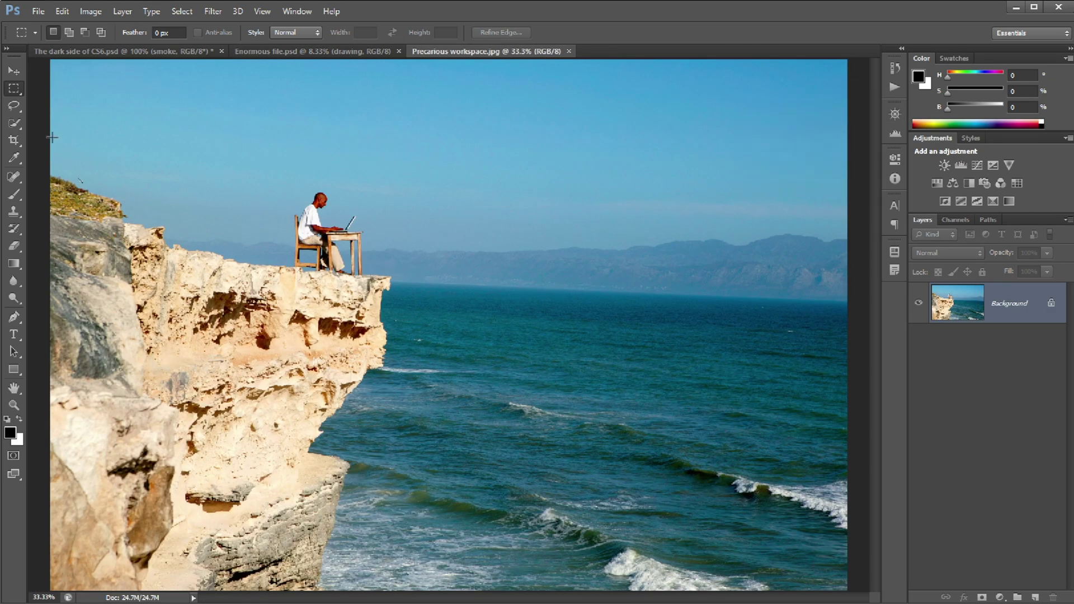
left_click(14, 141)
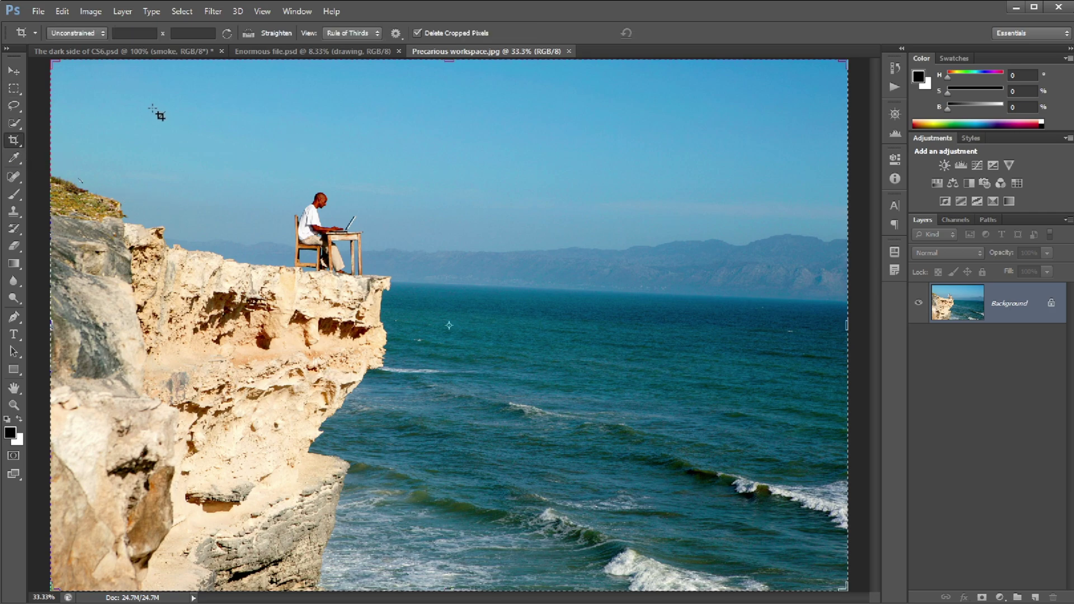
left_click_drag(74, 82, 171, 116)
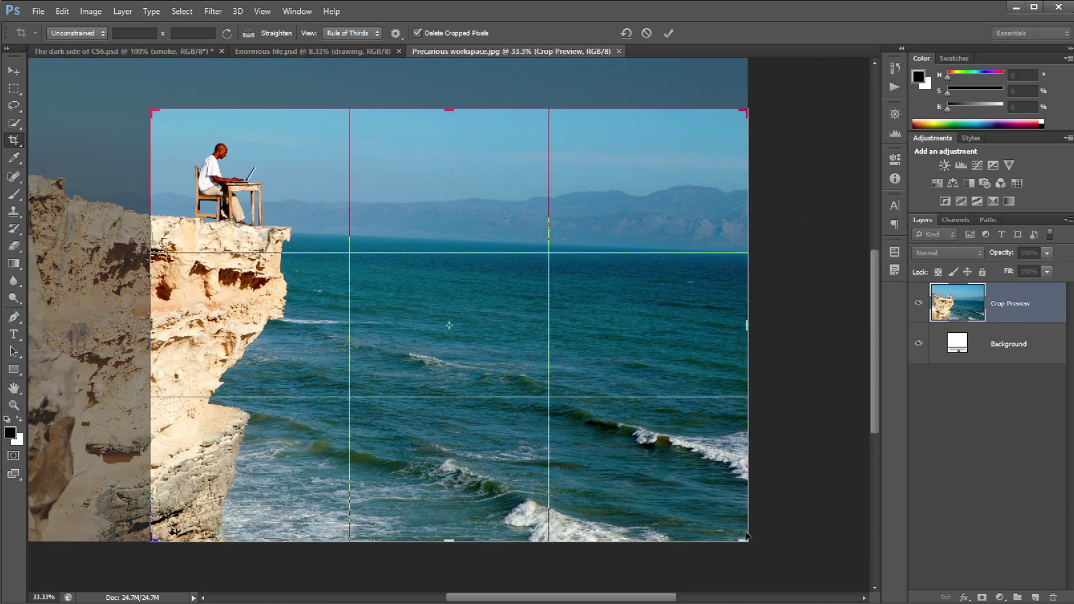
left_click_drag(747, 538, 666, 464)
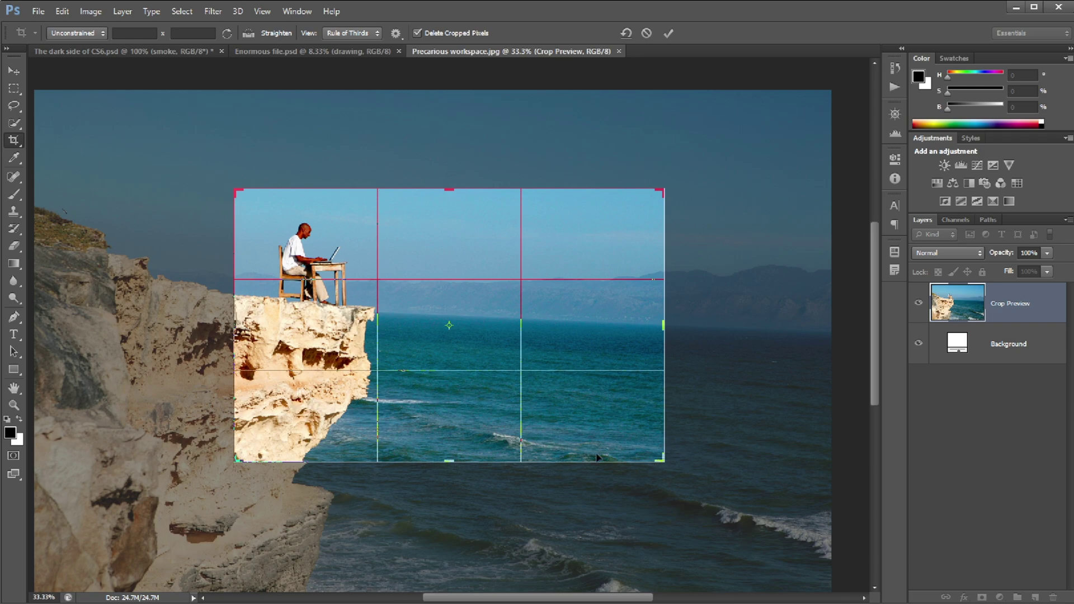
left_click_drag(707, 419, 729, 413)
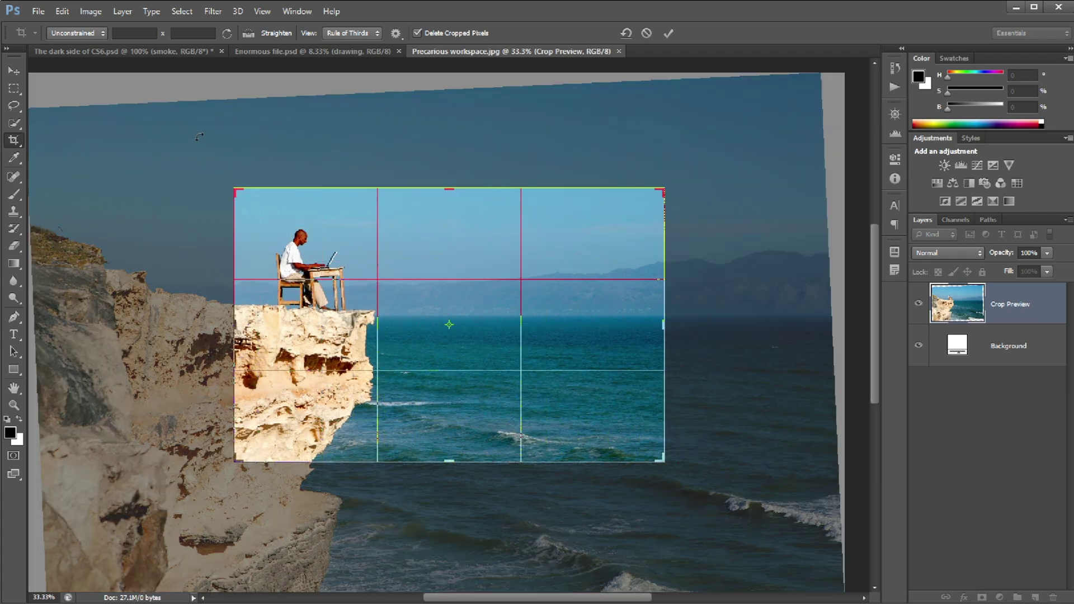
Set the crop to 16 x 9 with cropped pixels kept, apply it, and slide the image
left_click(61, 35)
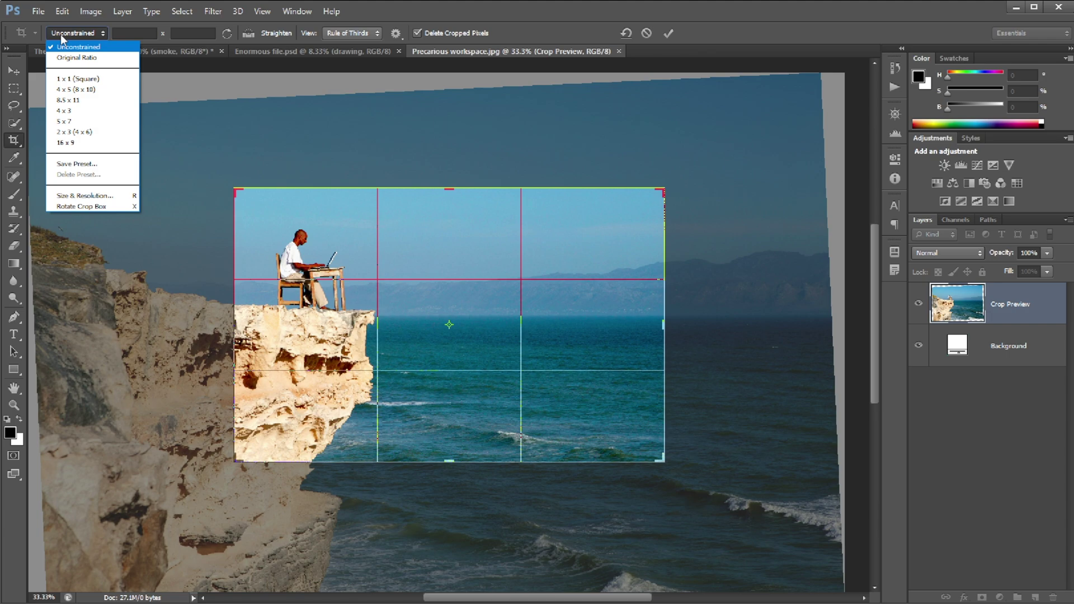
left_click(90, 142)
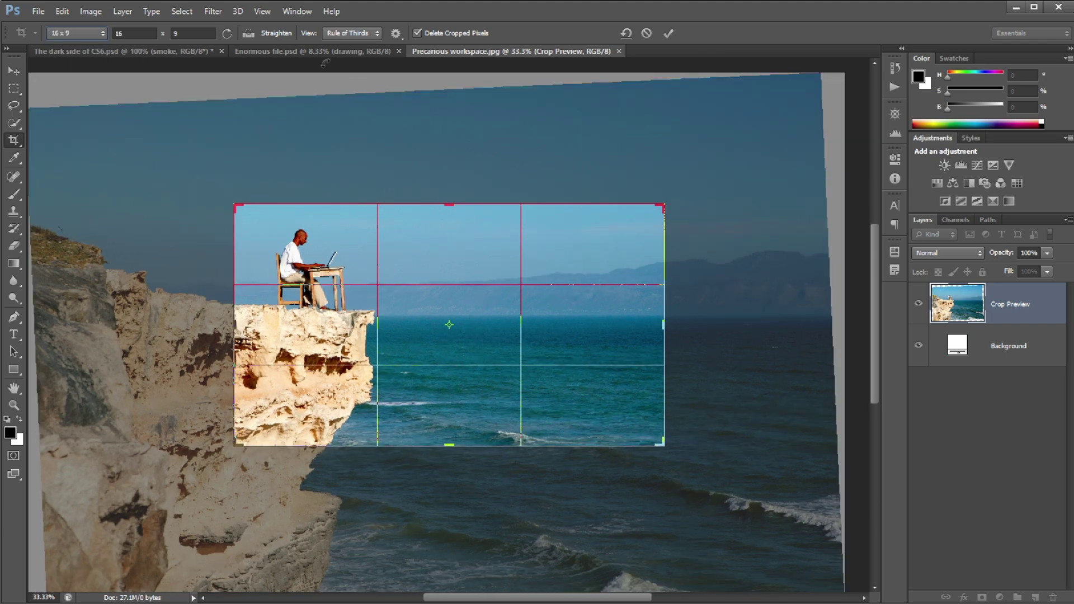
left_click(416, 33)
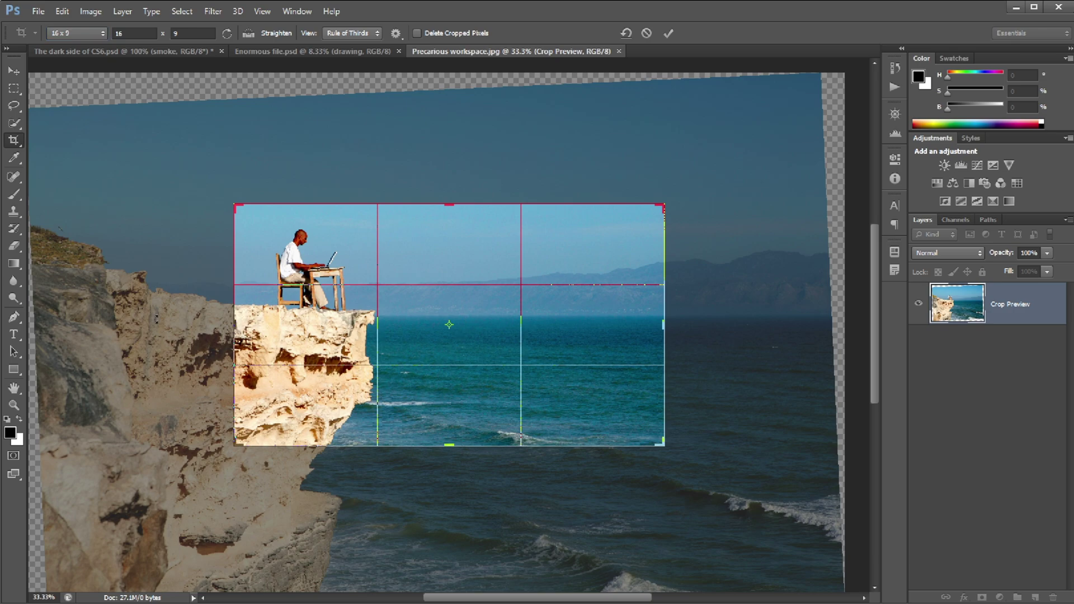
left_click(670, 33)
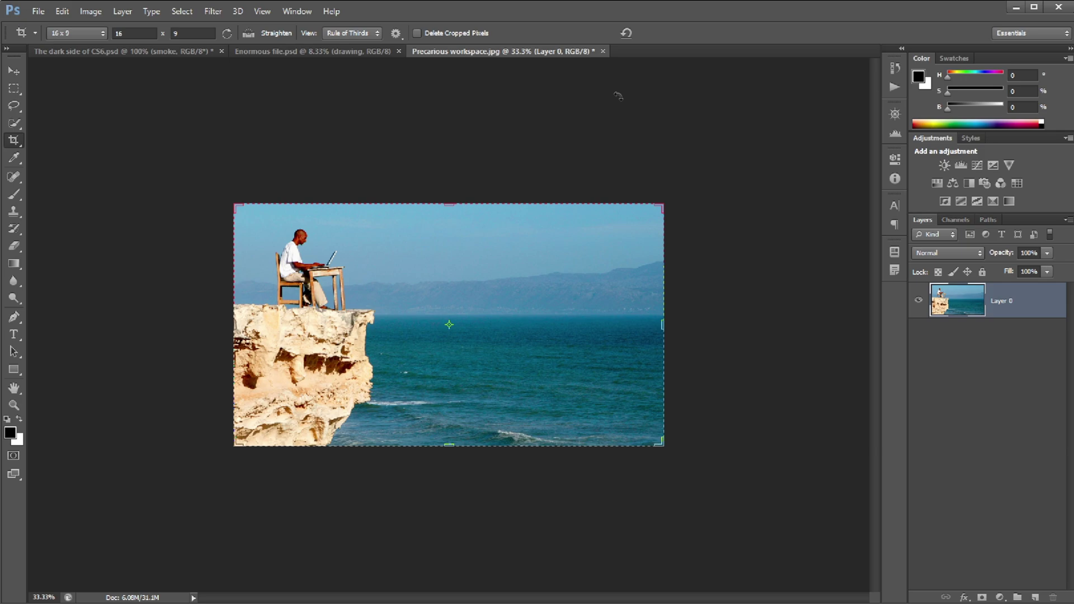
key("ctrl+0")
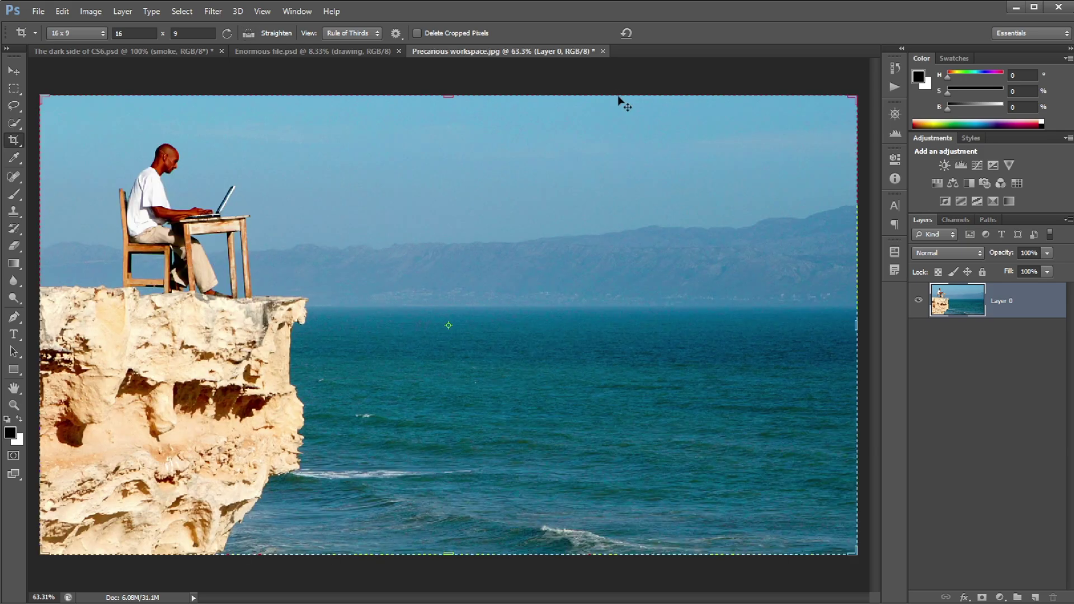
key("v")
left_click_drag(486, 294, 482, 321)
Revert the photo and draw a new 16x9 crop box, repositioning the photo inside
left_click(40, 12)
left_click(89, 208)
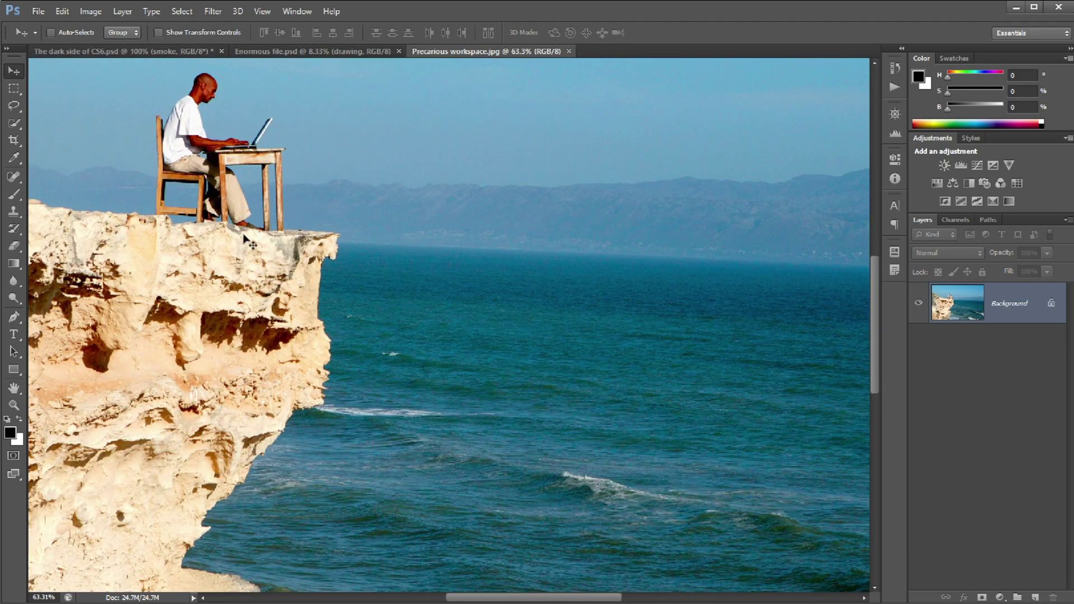
key("ctrl+0")
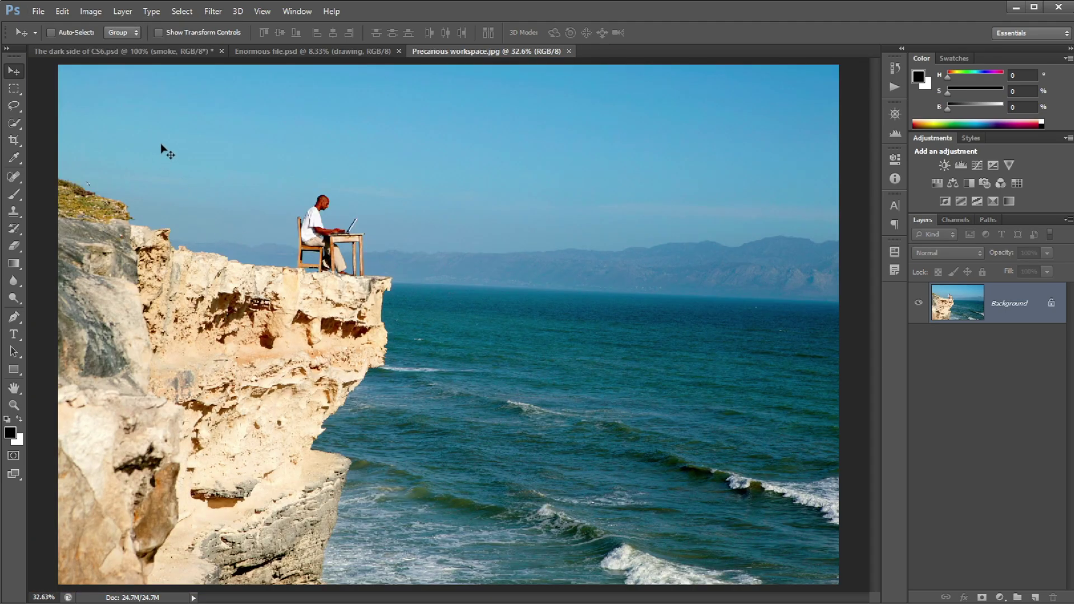
key("c")
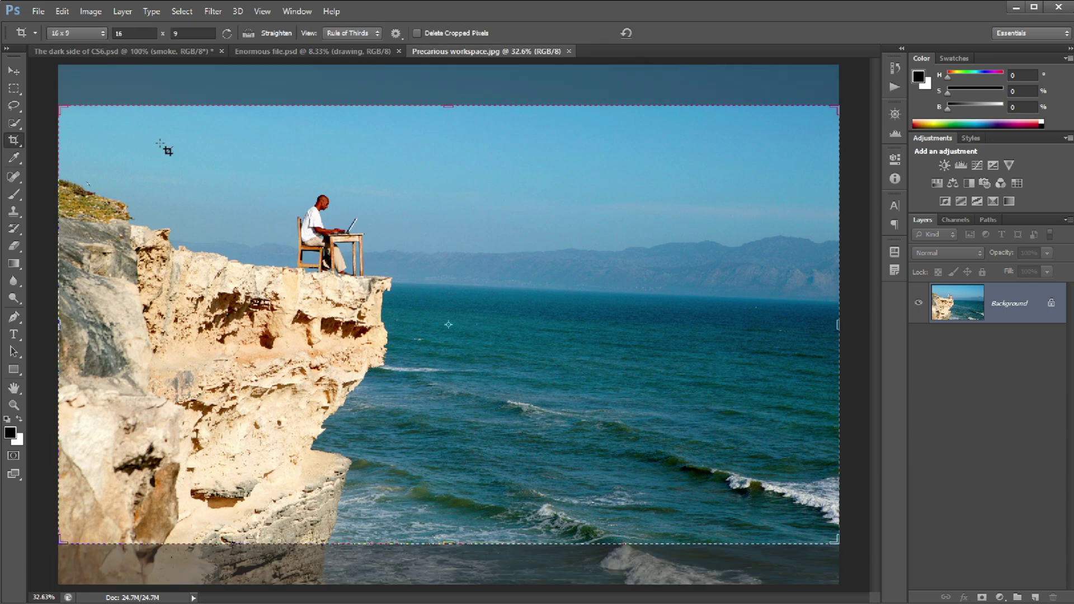
left_click_drag(160, 144, 731, 443)
left_click_drag(329, 344, 264, 334)
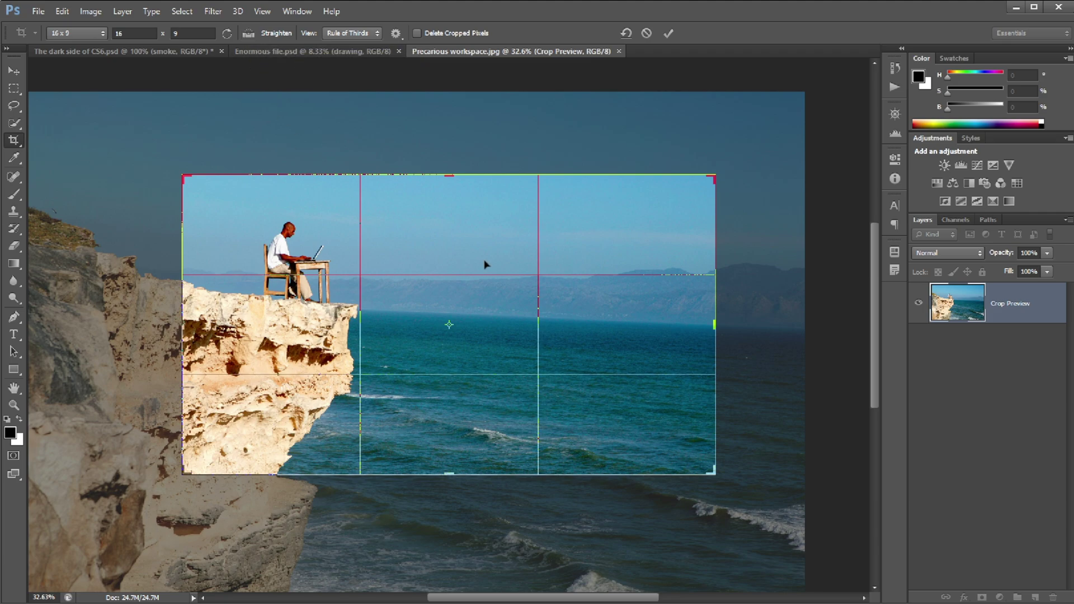
Straighten along the horizon, resize the crop to 1920 by 1080, and apply it
left_click_drag(540, 329, 680, 323)
left_click_drag(471, 332, 225, 308)
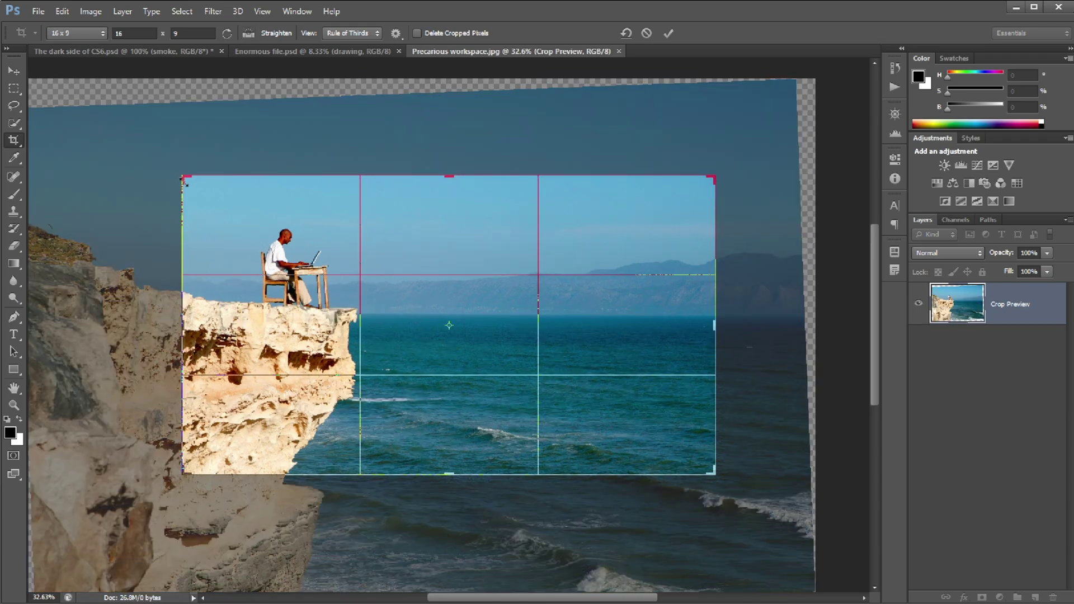
left_click_drag(187, 182, 229, 215)
left_click_drag(686, 456, 656, 444)
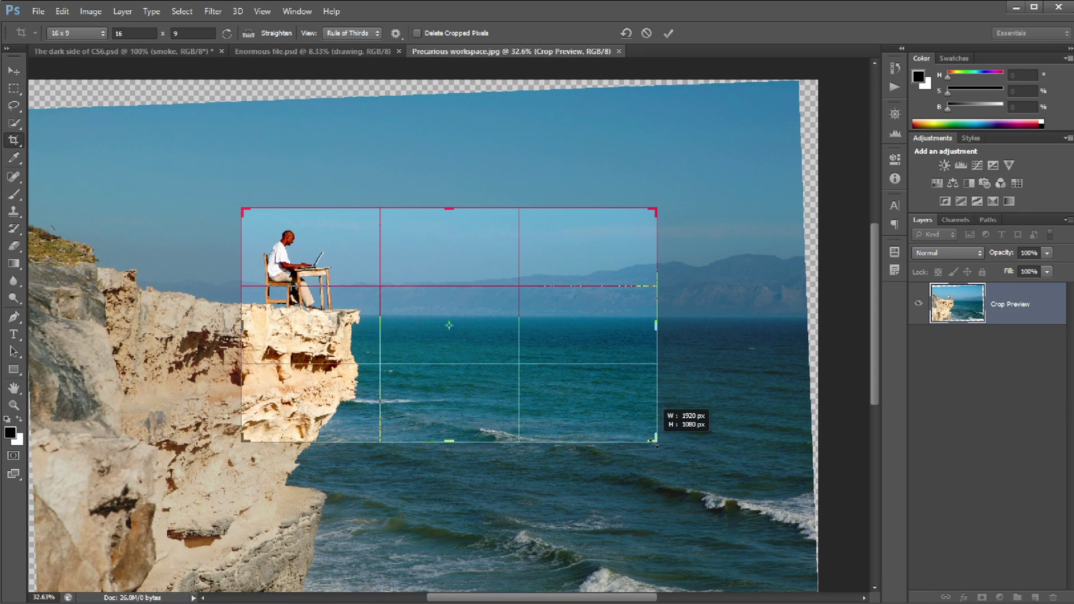
left_click_drag(342, 343, 298, 276)
key("Return")
Fit the cropped image and move the layer down and right in the frame
key("ctrl+0")
key("v")
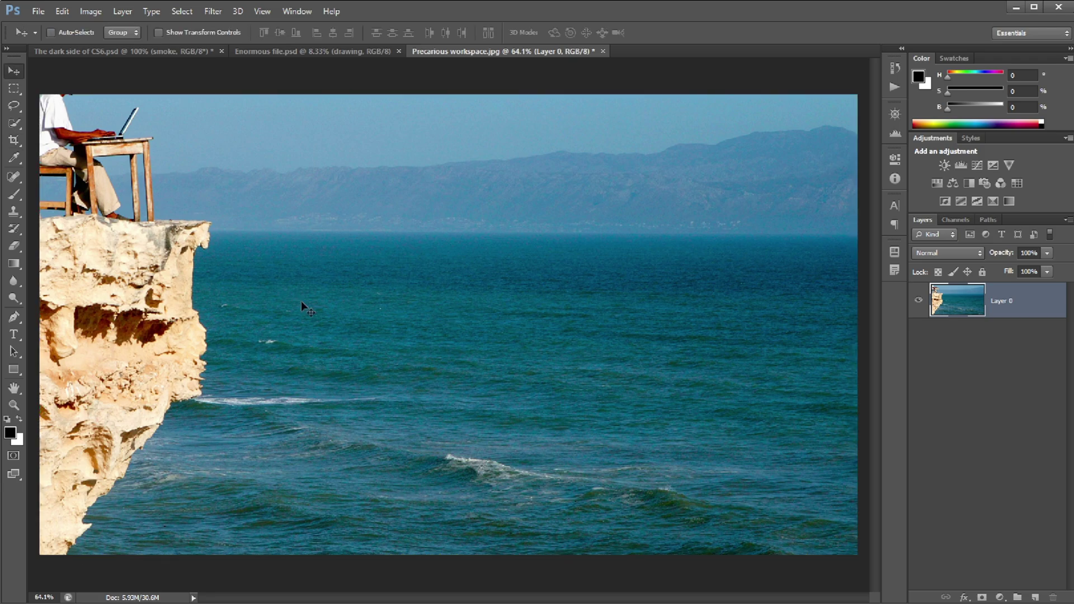
left_click_drag(195, 262, 258, 323)
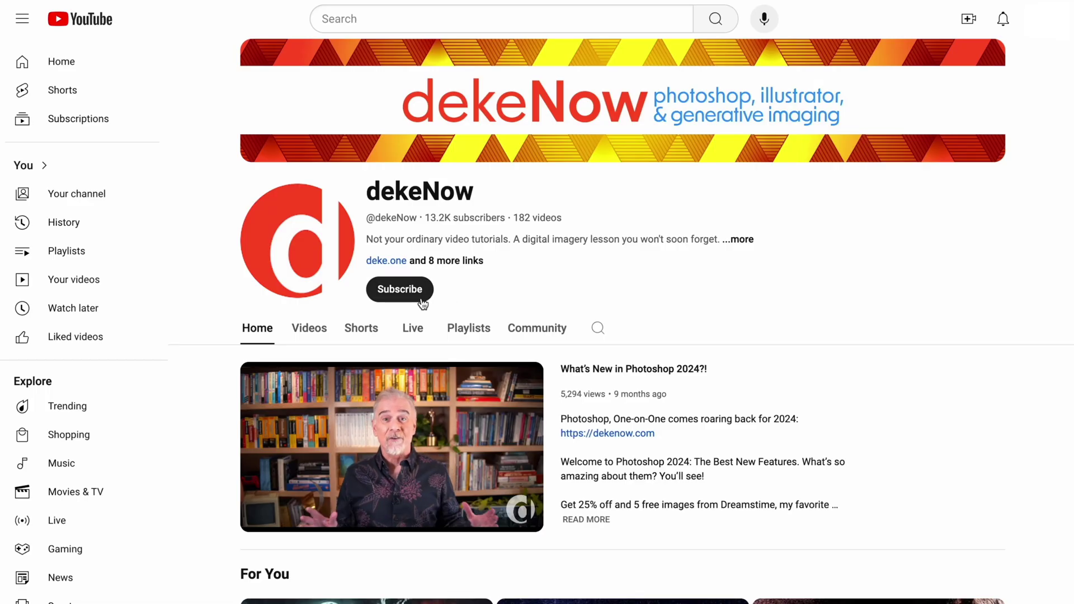
Subscribe to the Photoshop tutorial channel and set its notification bell to All
left_click(408, 291)
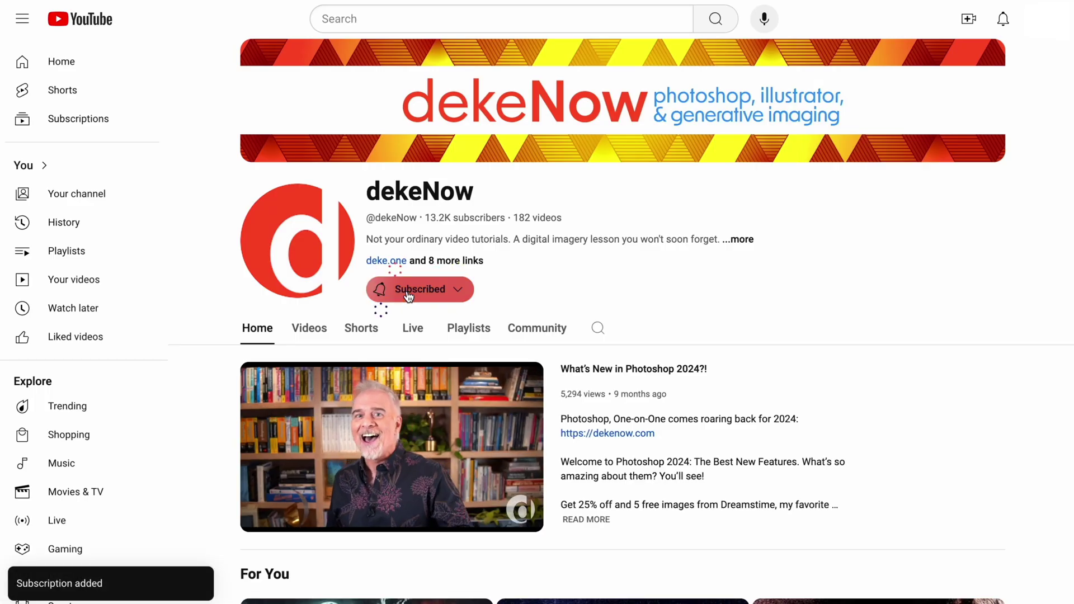
left_click(408, 290)
left_click(409, 315)
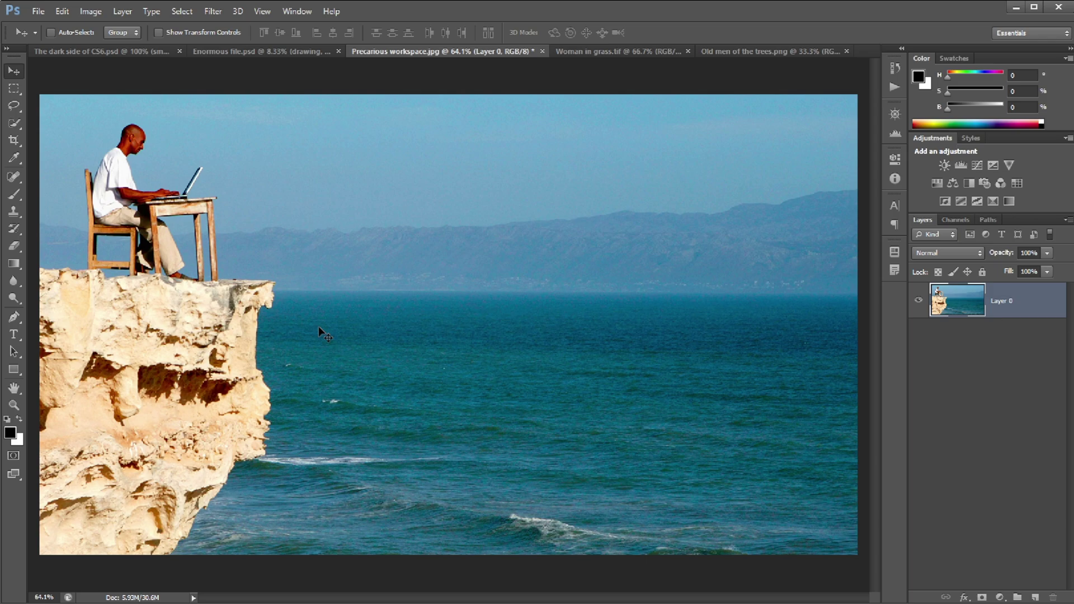
Switch to Woman in grass.tif and open the healing tools flyout
key("ctrl+Tab")
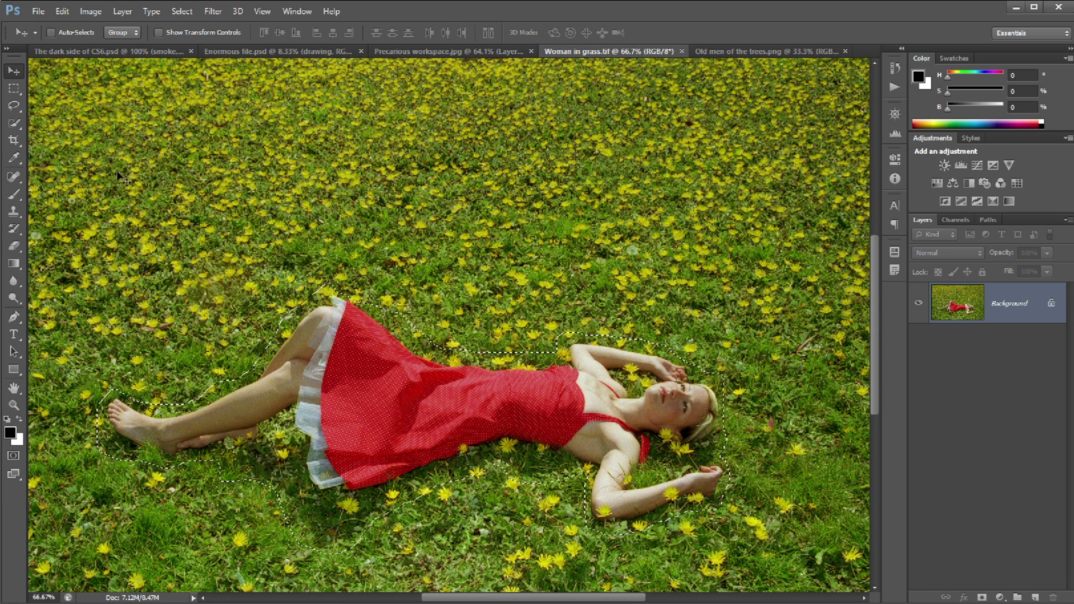
left_click(16, 176)
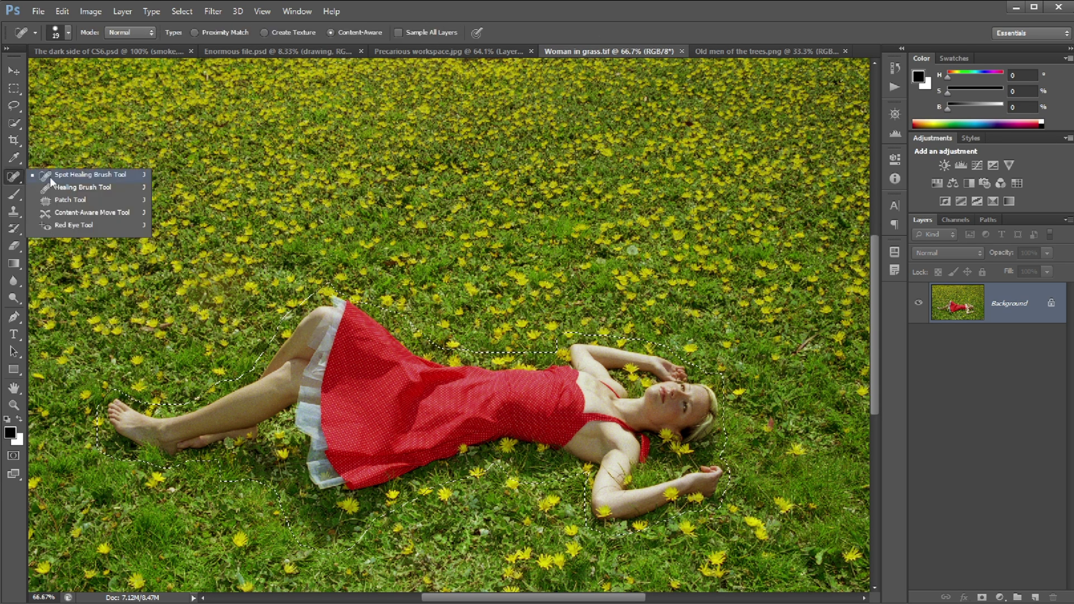
Content-aware move the woman up the lawn, trying Very Loose then Very Strict adaptation
left_click(119, 215)
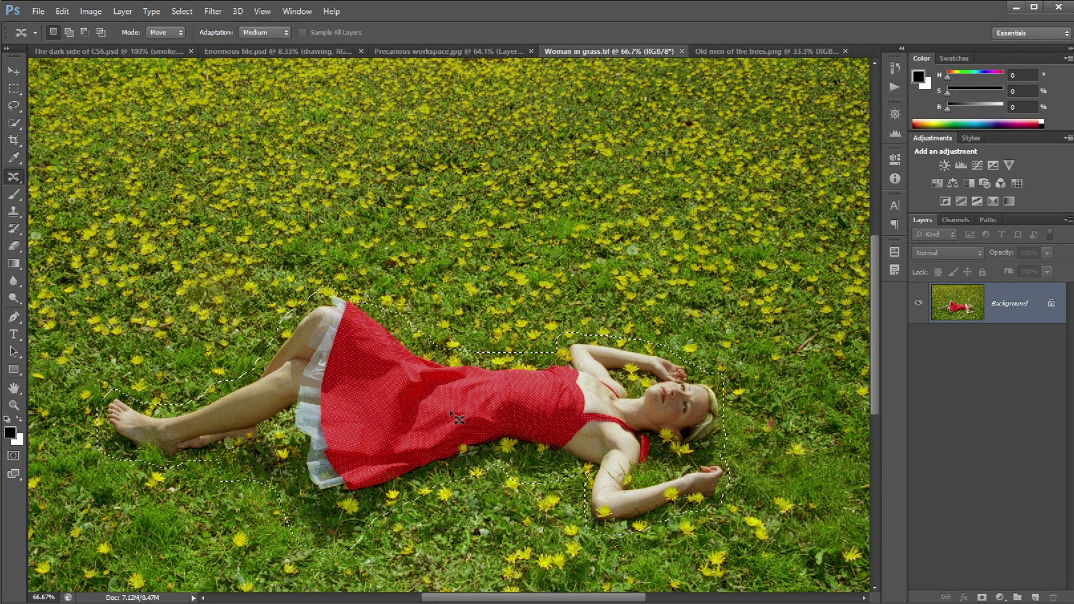
left_click_drag(454, 419, 426, 224)
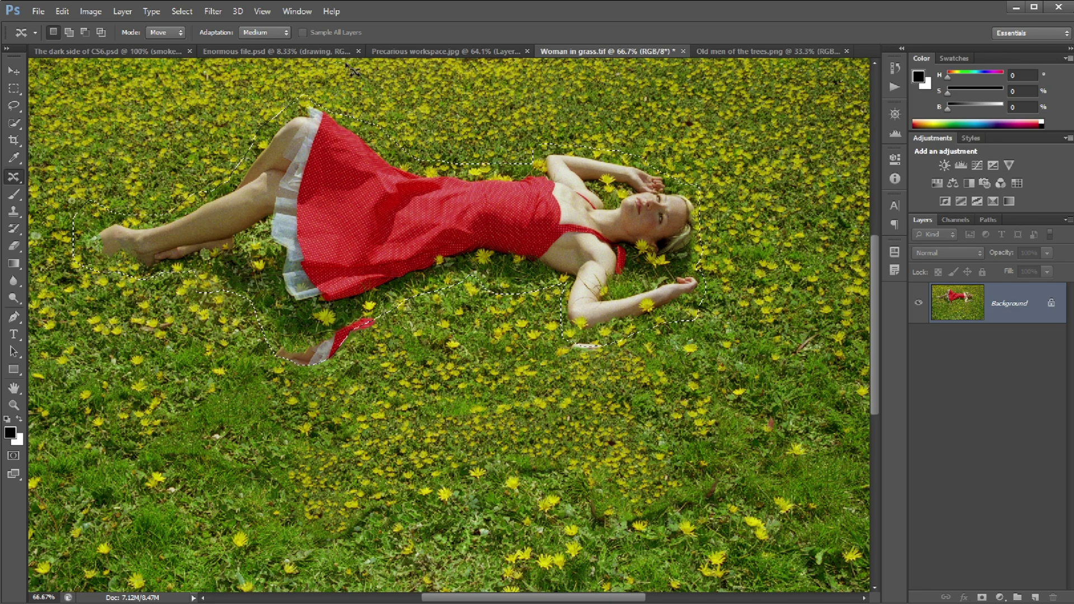
left_click(258, 32)
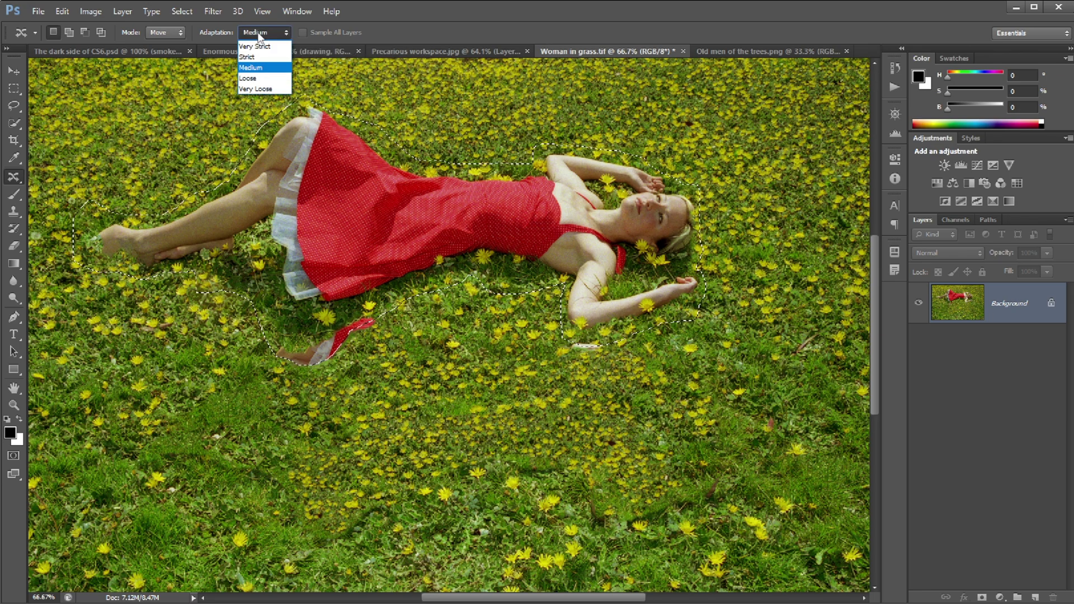
left_click(277, 90)
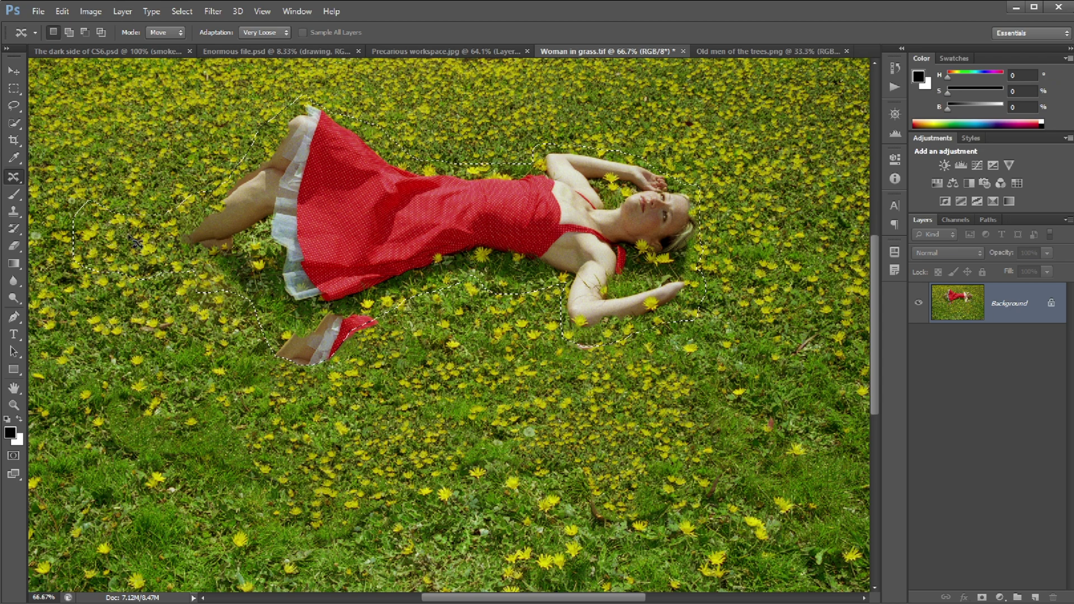
left_click(268, 33)
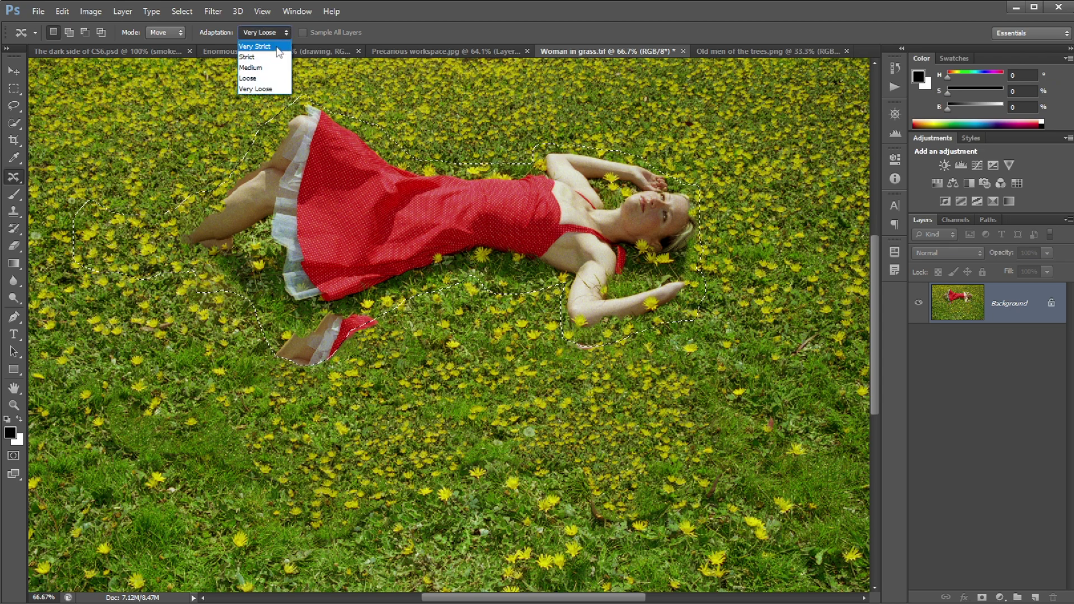
left_click(278, 46)
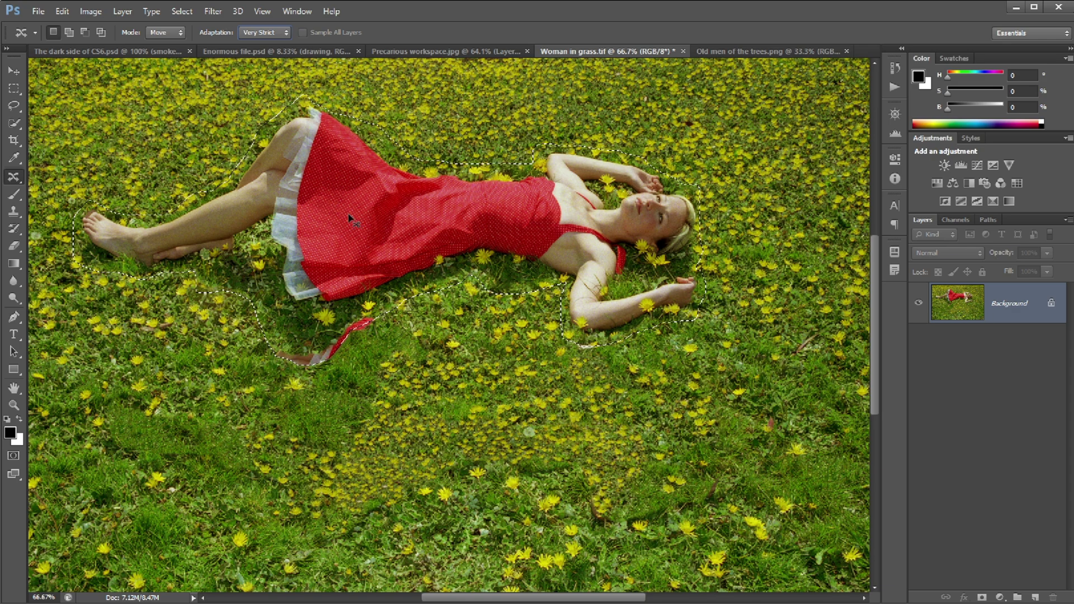
Undo the move and lasso-add the legs, dress, head and arms to the selection
key("ctrl+z")
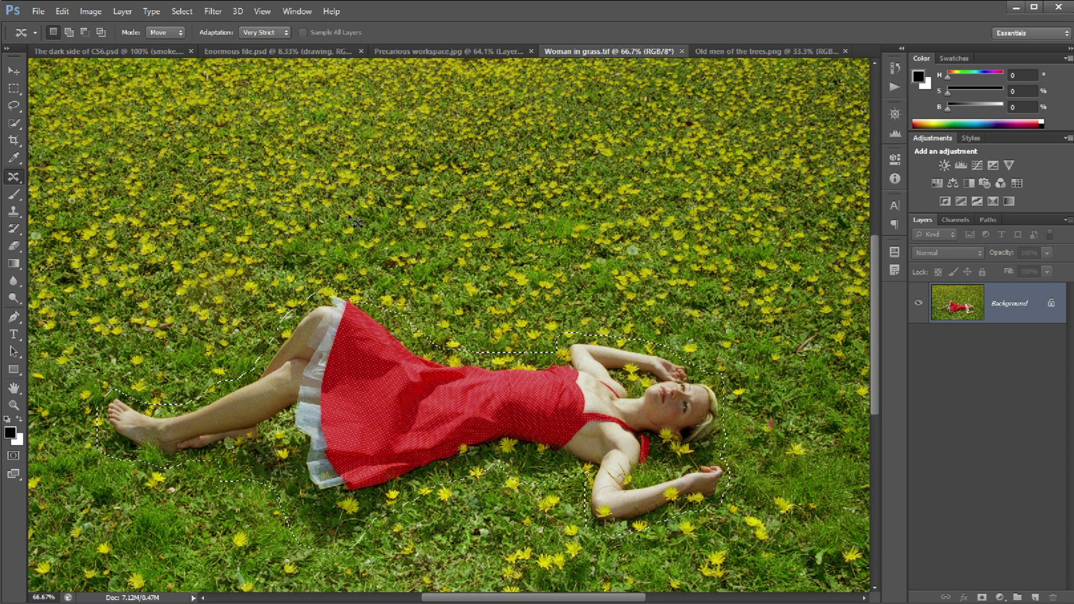
key("l")
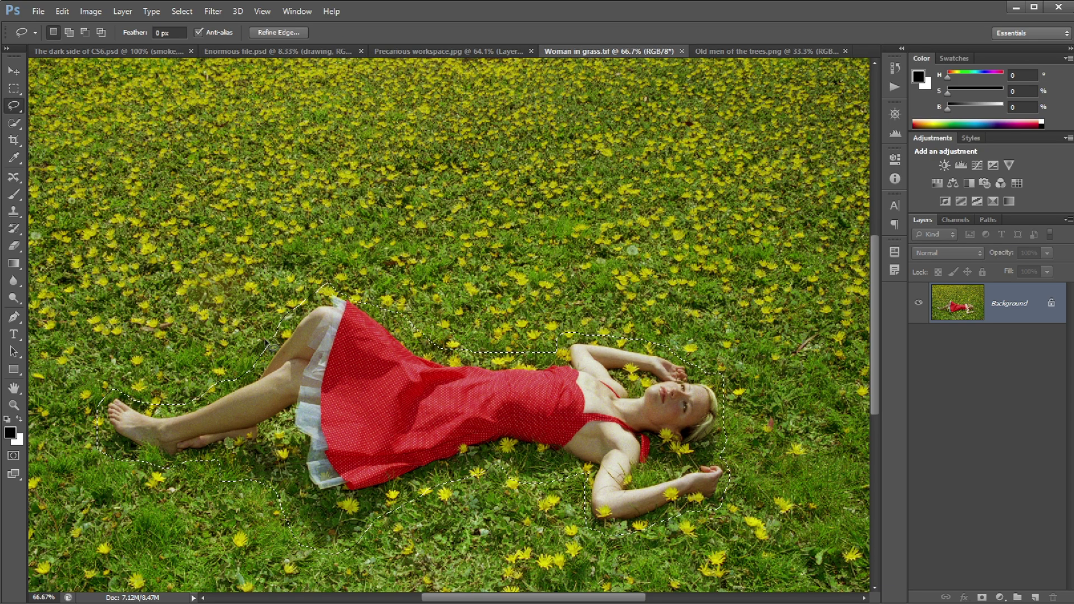
key("shift")
mouse_move(263, 344)
left_mouse_down()
mouse_move(289, 274)
mouse_move(378, 280)
mouse_move(450, 357)
mouse_move(409, 401)
left_mouse_up()
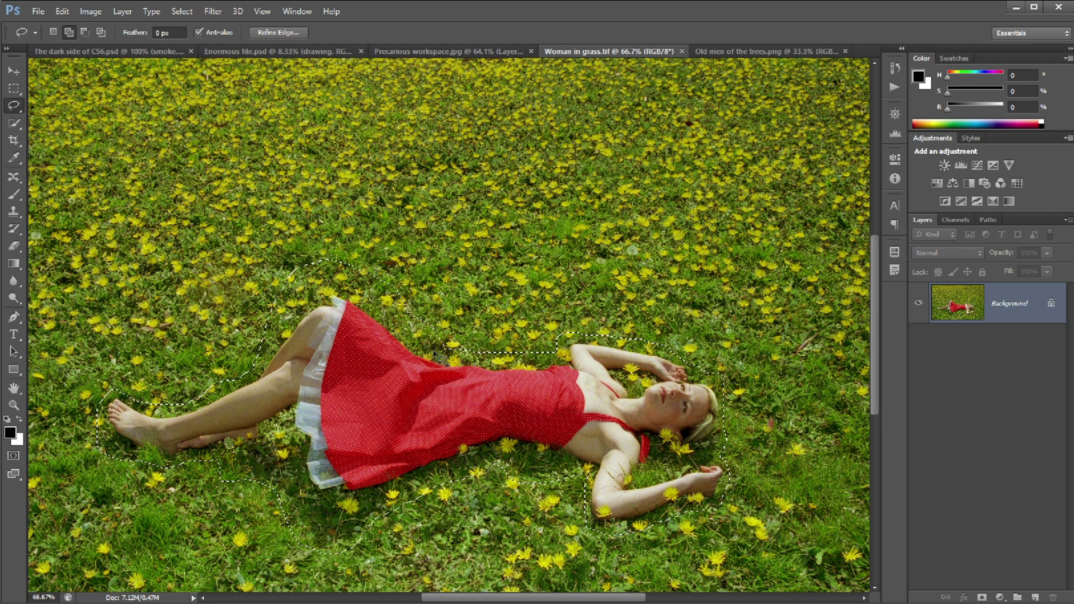
mouse_move(440, 346)
left_mouse_down()
mouse_move(582, 321)
mouse_move(668, 326)
mouse_move(738, 377)
mouse_move(763, 419)
mouse_move(750, 458)
left_mouse_up()
mouse_move(646, 472)
left_mouse_down()
mouse_move(594, 414)
mouse_move(503, 411)
left_mouse_up()
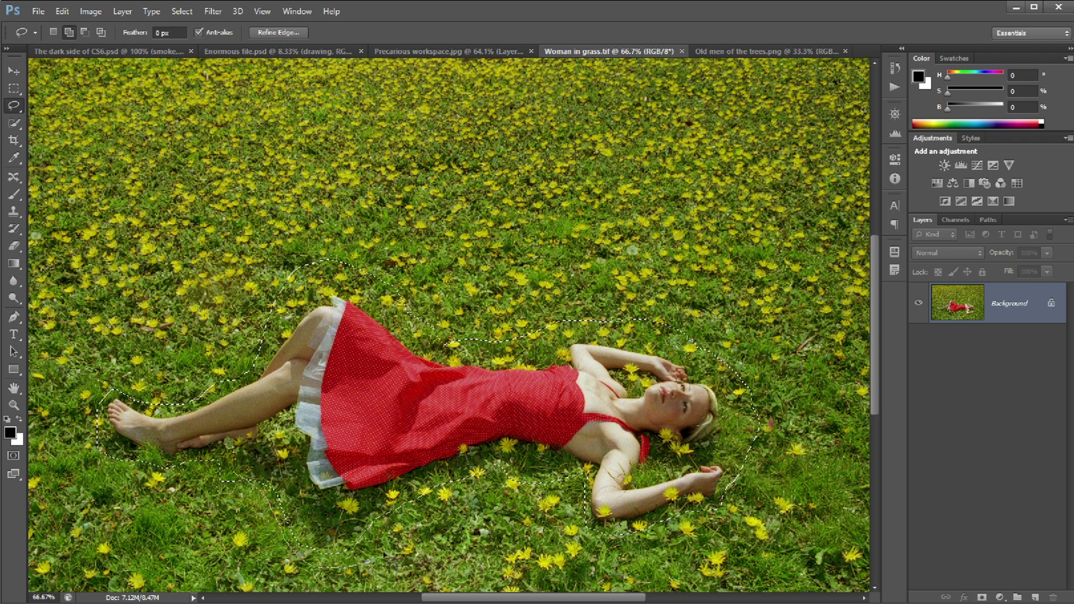
Add surrounding grass to the selection and content-aware move the woman up the lawn
left_click_drag(389, 550, 495, 504)
left_click_drag(559, 460, 582, 467)
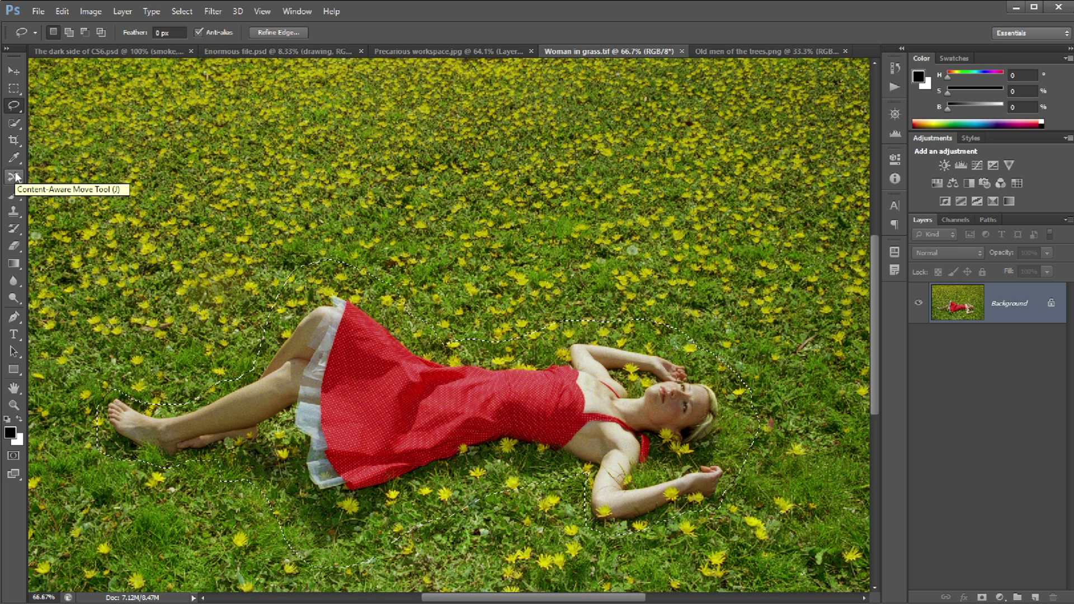
left_click(15, 176)
left_click_drag(461, 401, 434, 147)
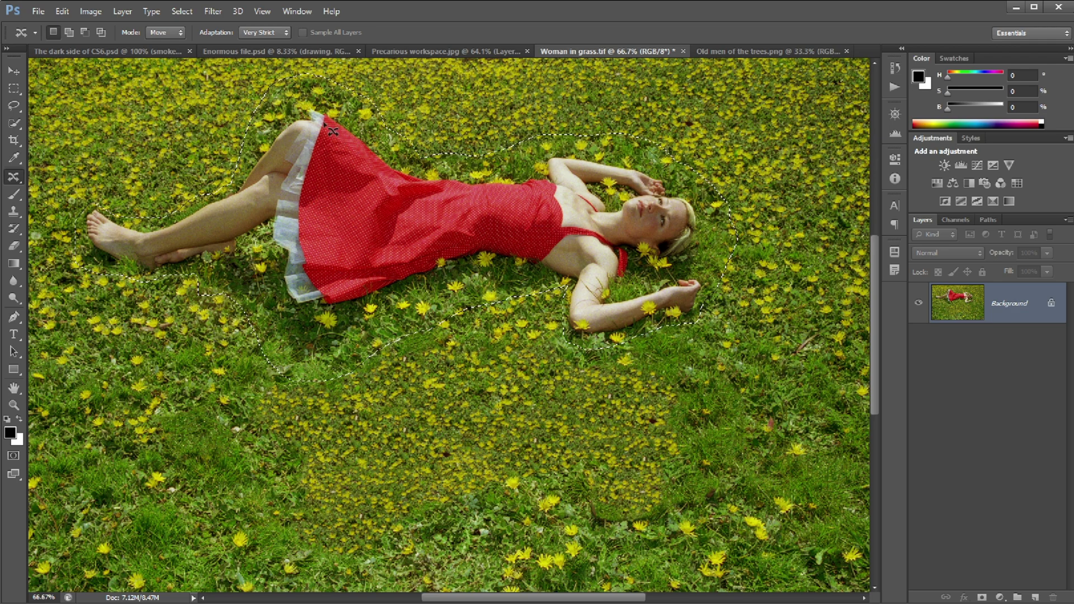
Switch to Old men of the trees.png and marquee-select its right half
left_click(720, 50)
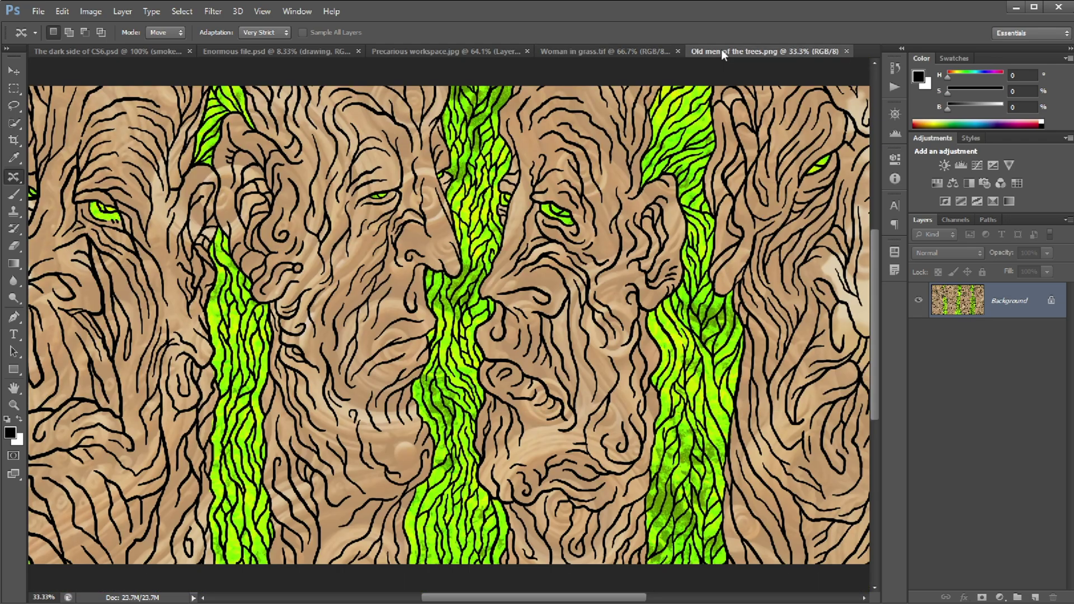
left_click(13, 88)
left_click_drag(847, 77, 394, 572)
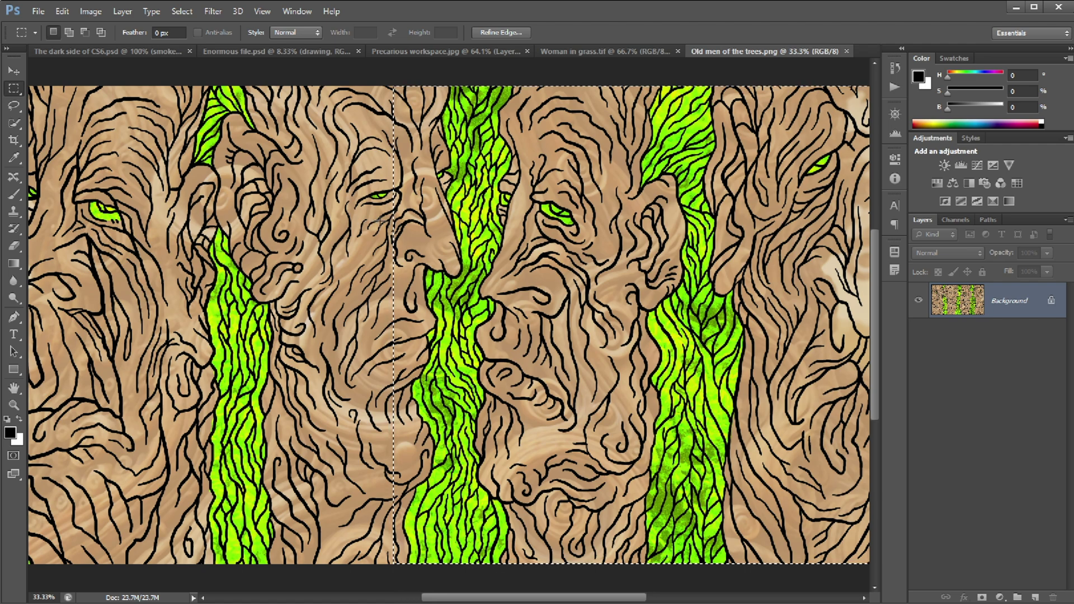
Content-aware extend the selection rightward, compare with undo and redo, then deselect
left_click(13, 177)
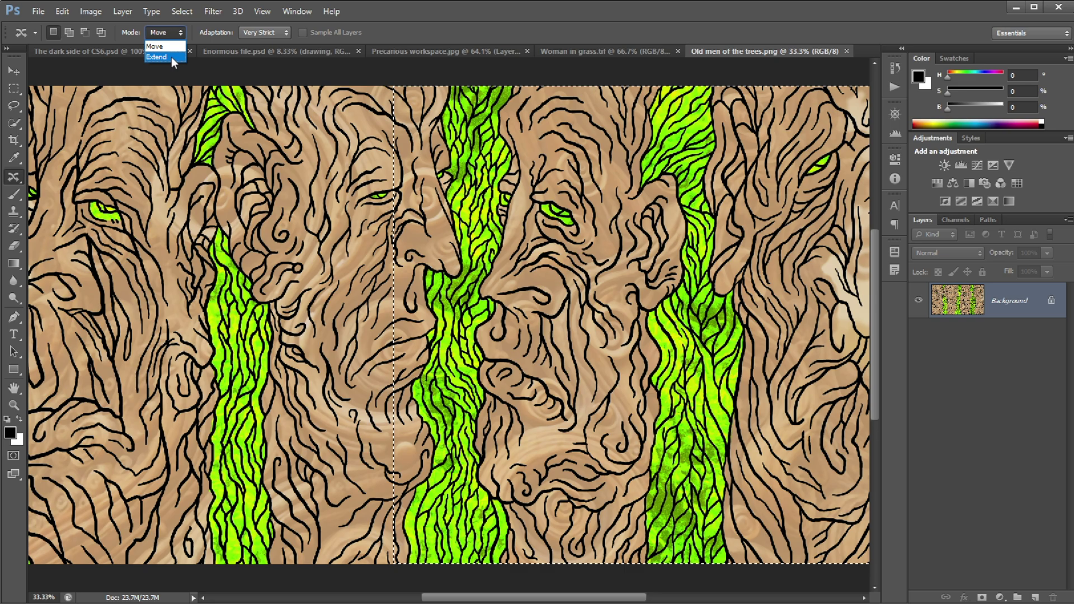
left_click(171, 56)
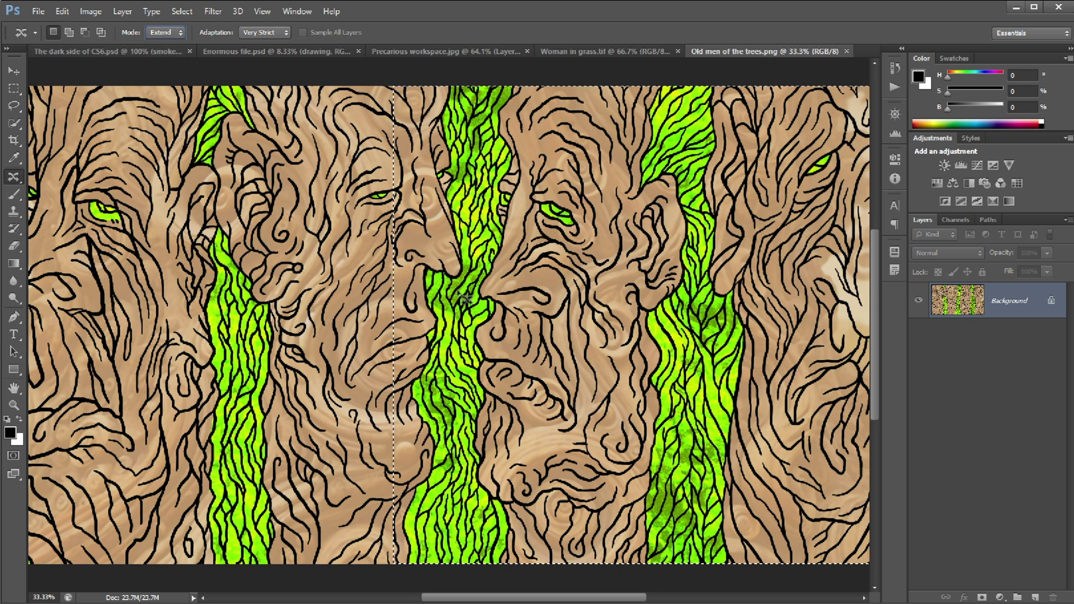
left_click_drag(464, 299, 676, 296)
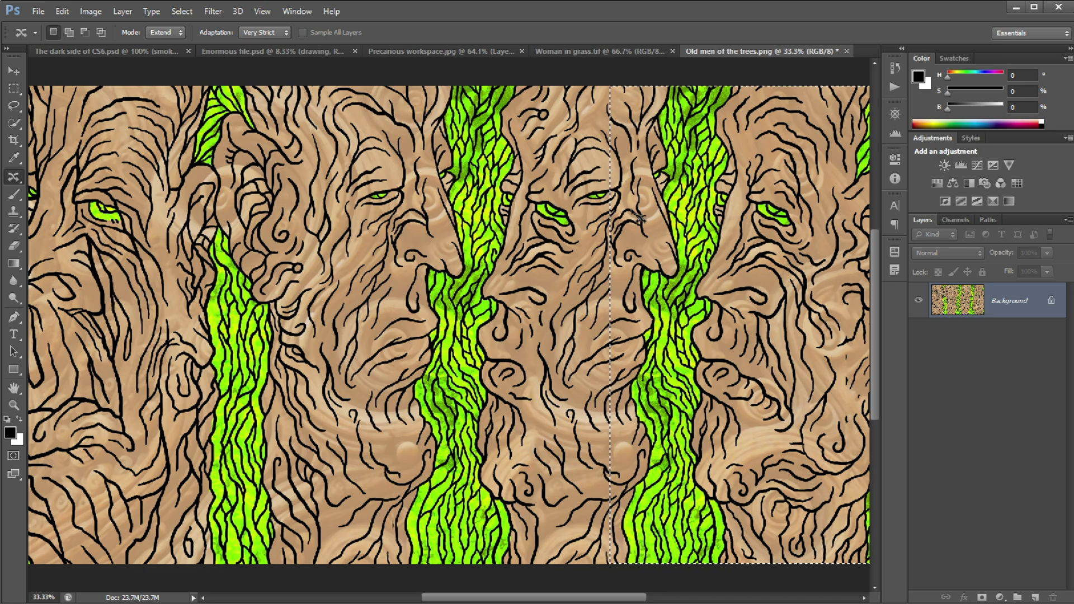
key("ctrl+z")
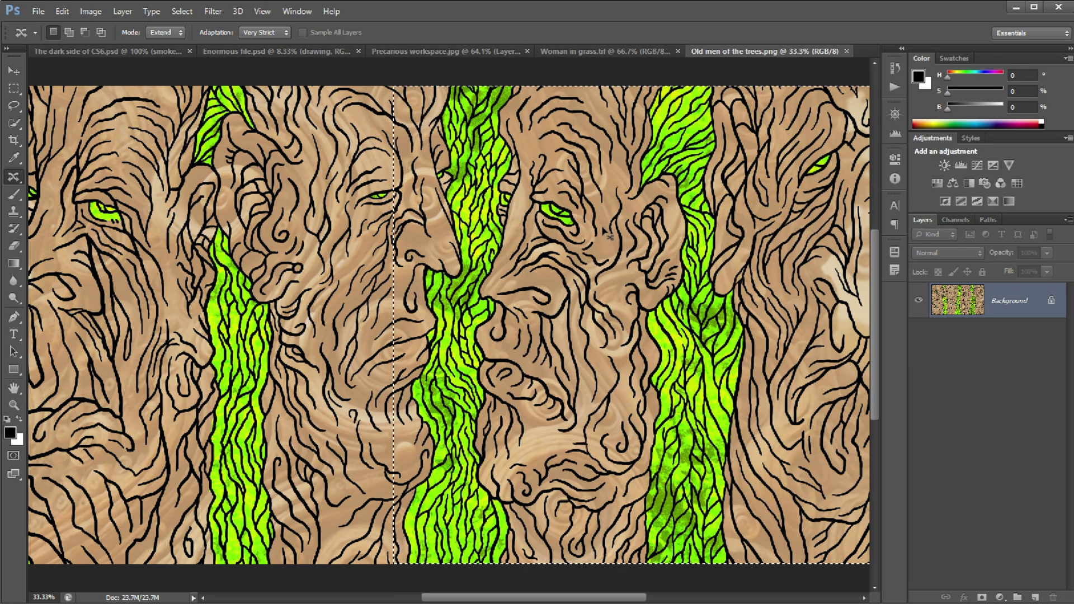
key("ctrl+z")
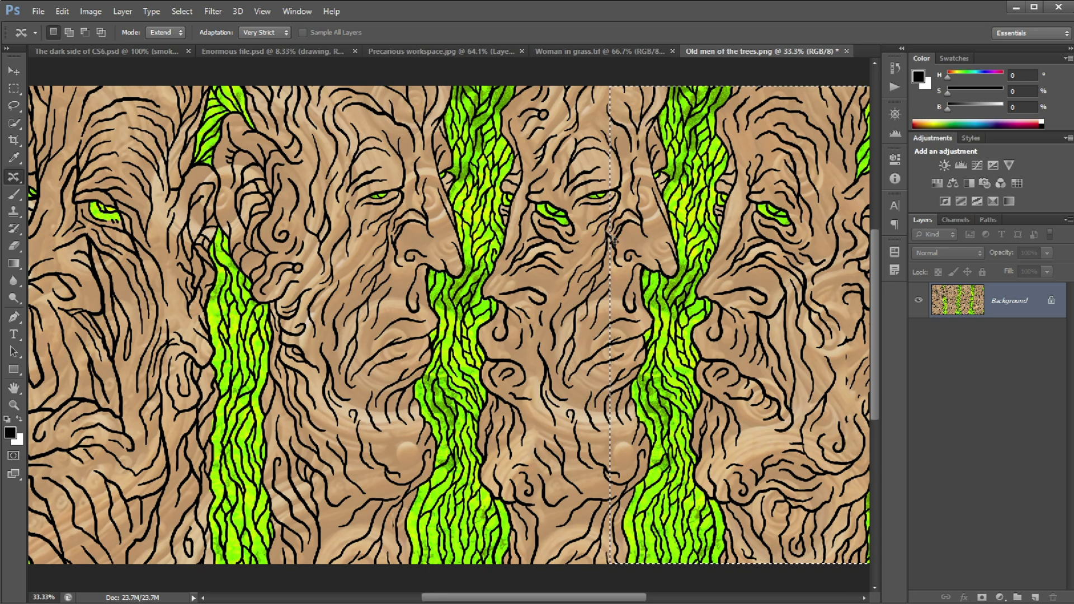
key("ctrl+z")
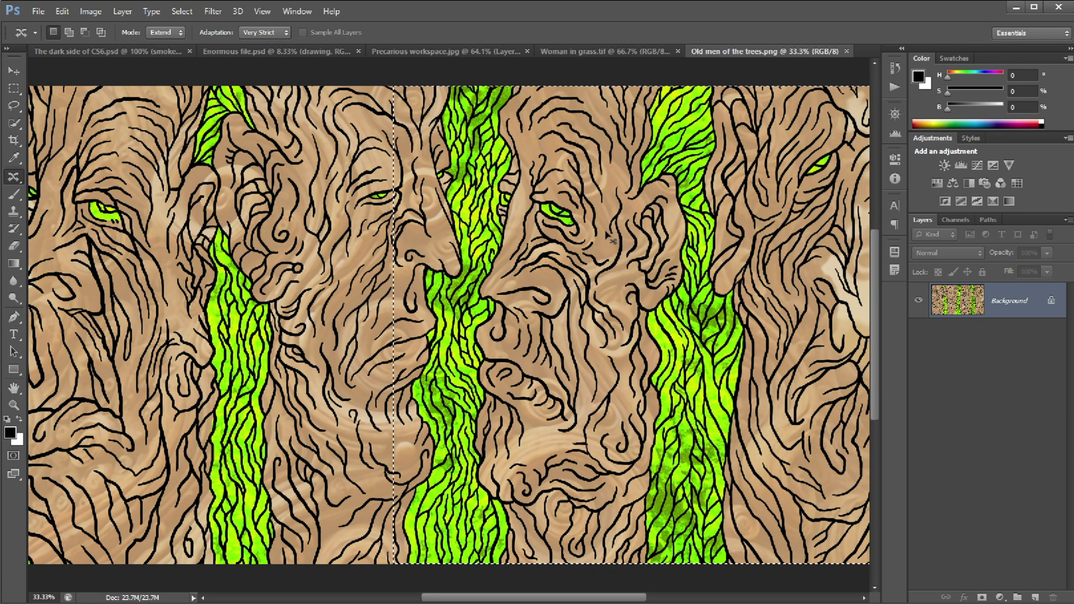
key("ctrl+z")
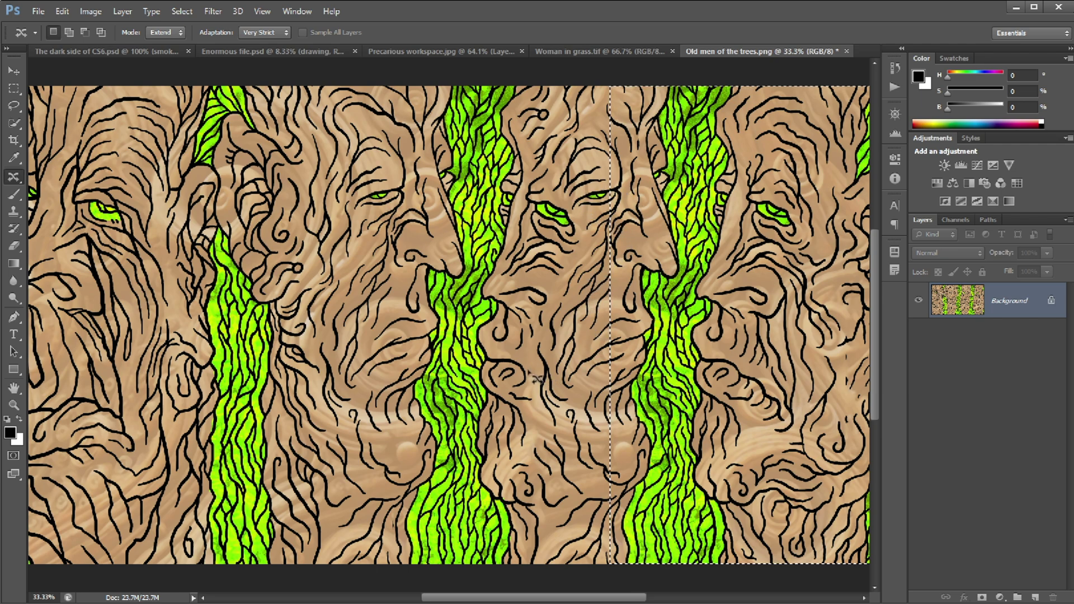
key("ctrl+d")
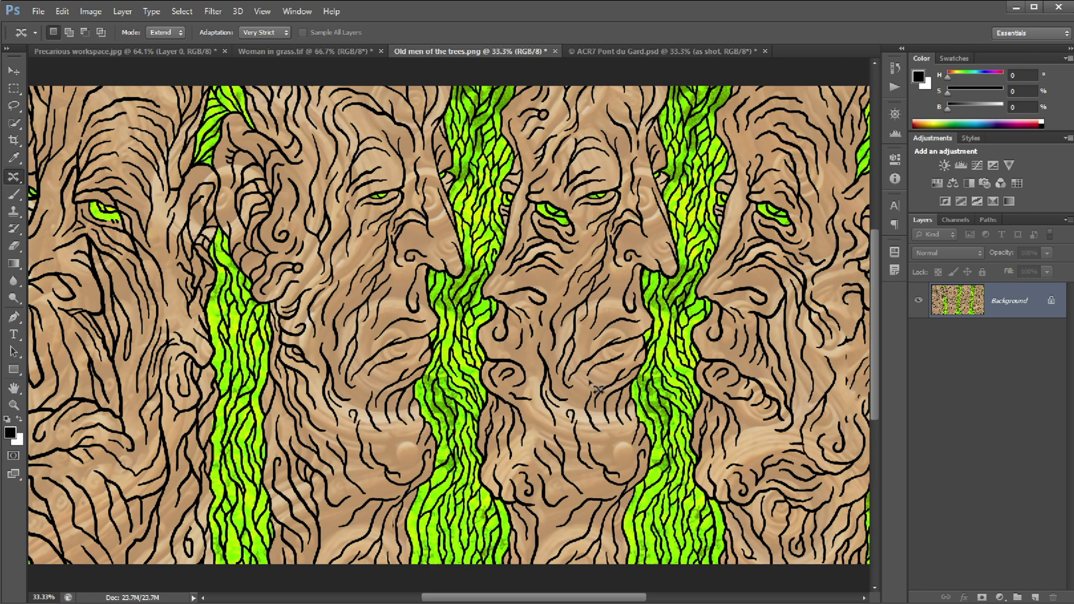
Switch to the Pont du Gard document and toggle the ACR 6 edits layer to compare
key("ctrl+Tab")
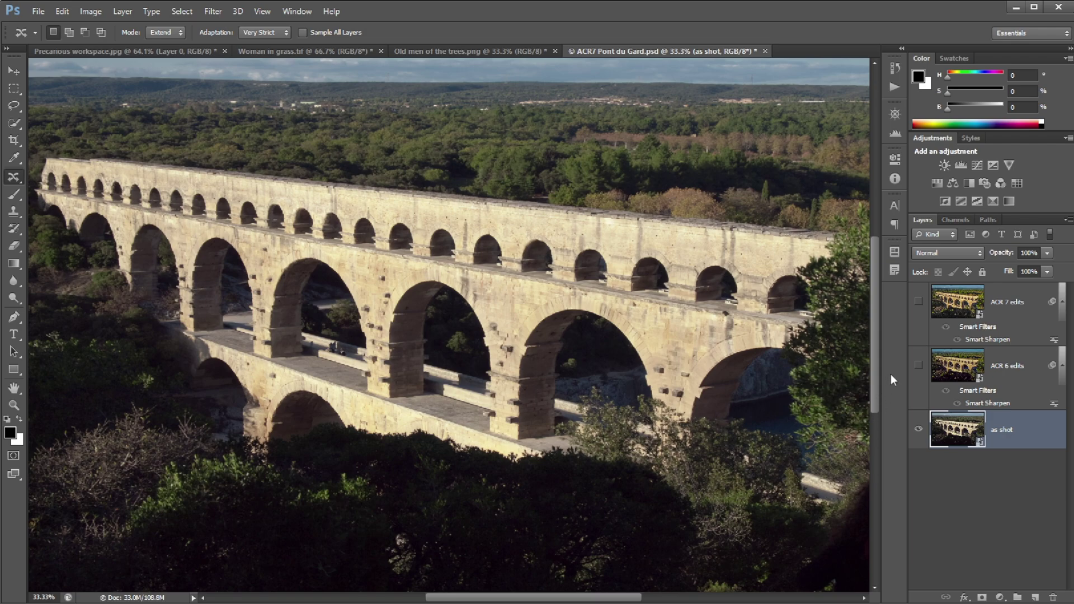
left_click(918, 367)
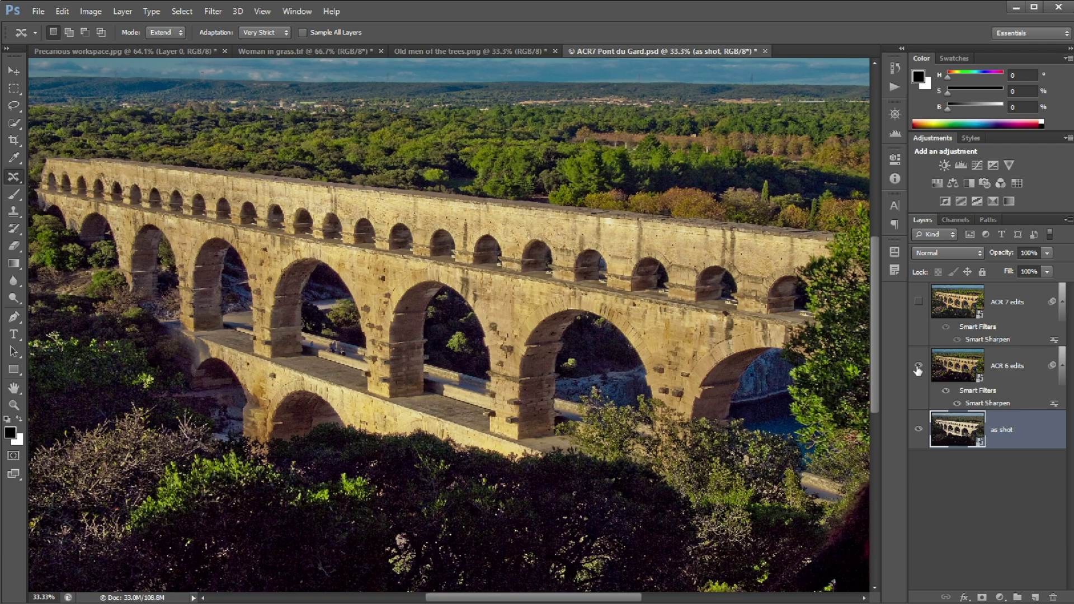
left_click(918, 367)
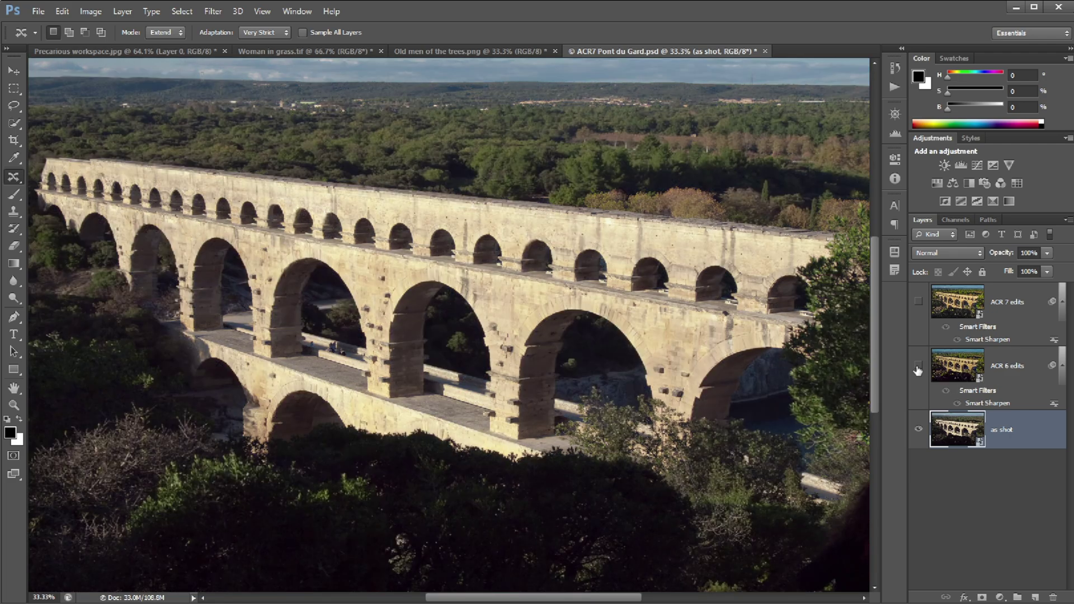
left_click(917, 368)
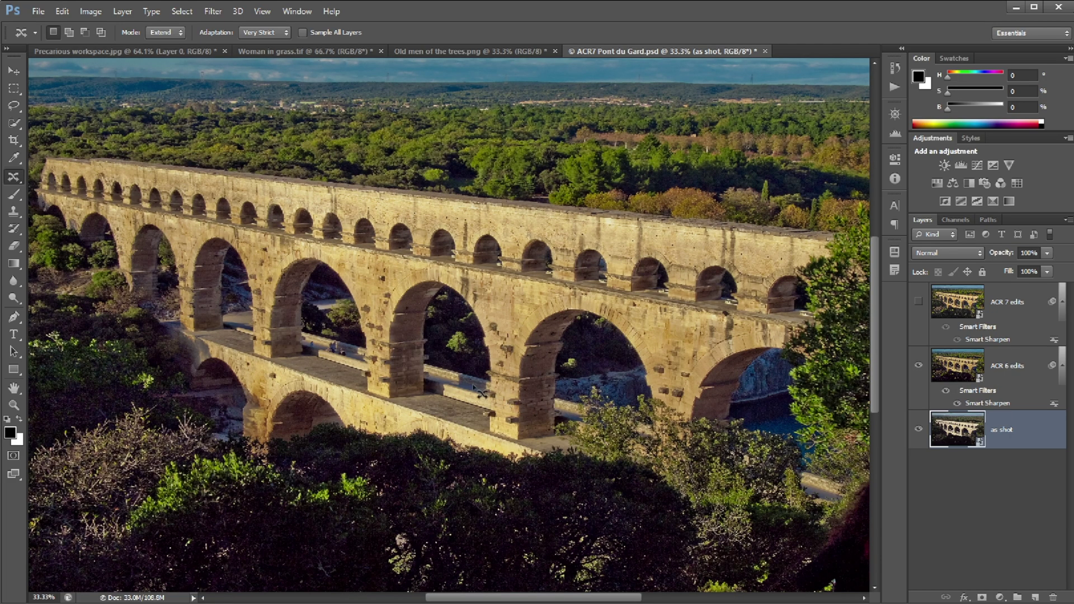
View the aqueduct at 100%, then show and select the warmer ACR 7 edits layer
key("ctrl+1")
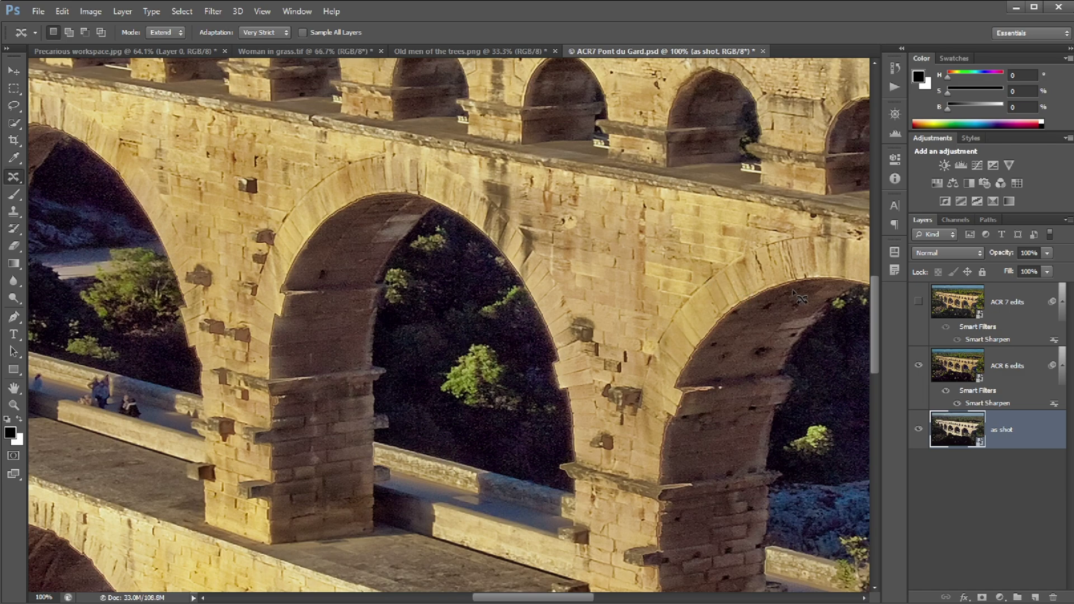
left_click(918, 304)
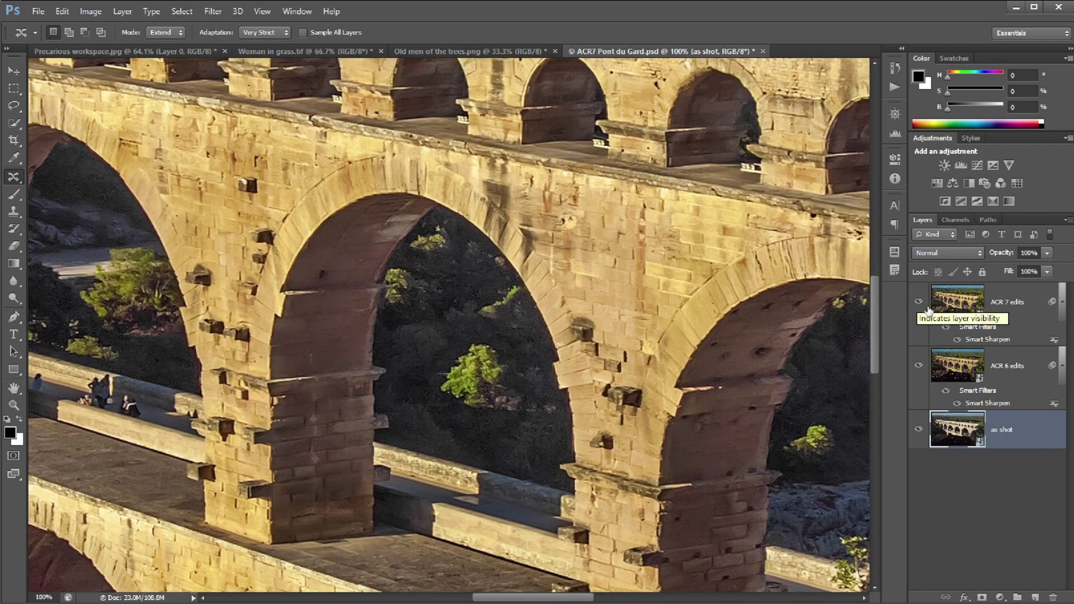
left_click(956, 308)
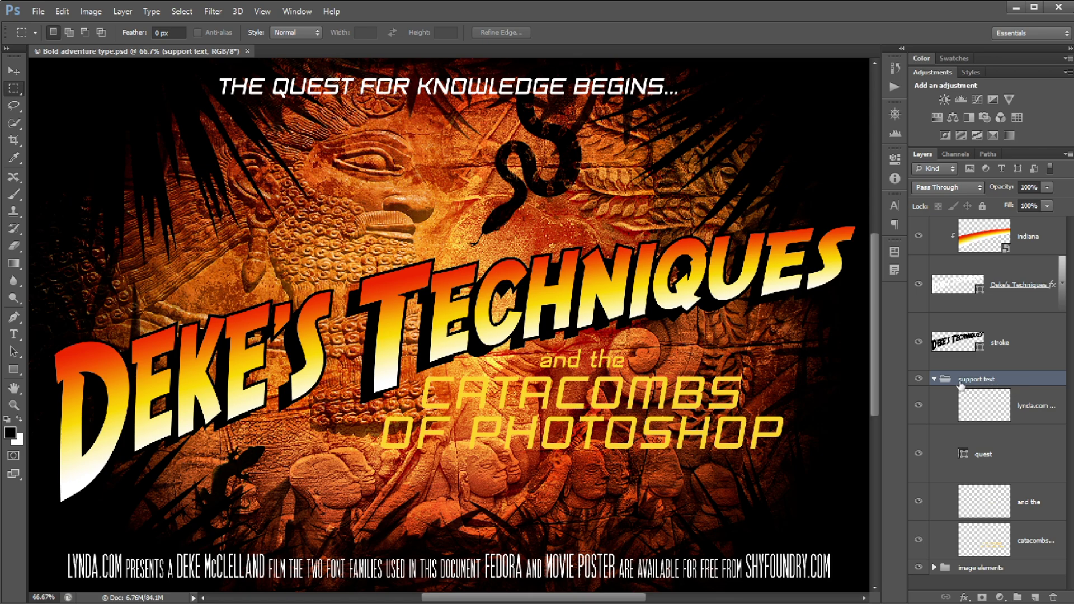
left_click(917, 381)
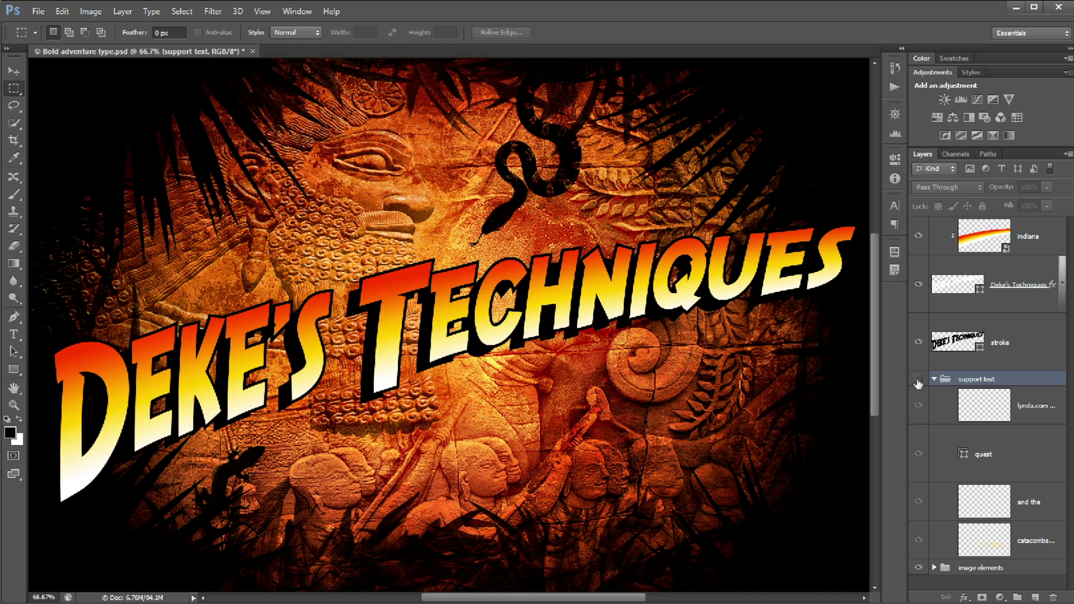
left_click(918, 380)
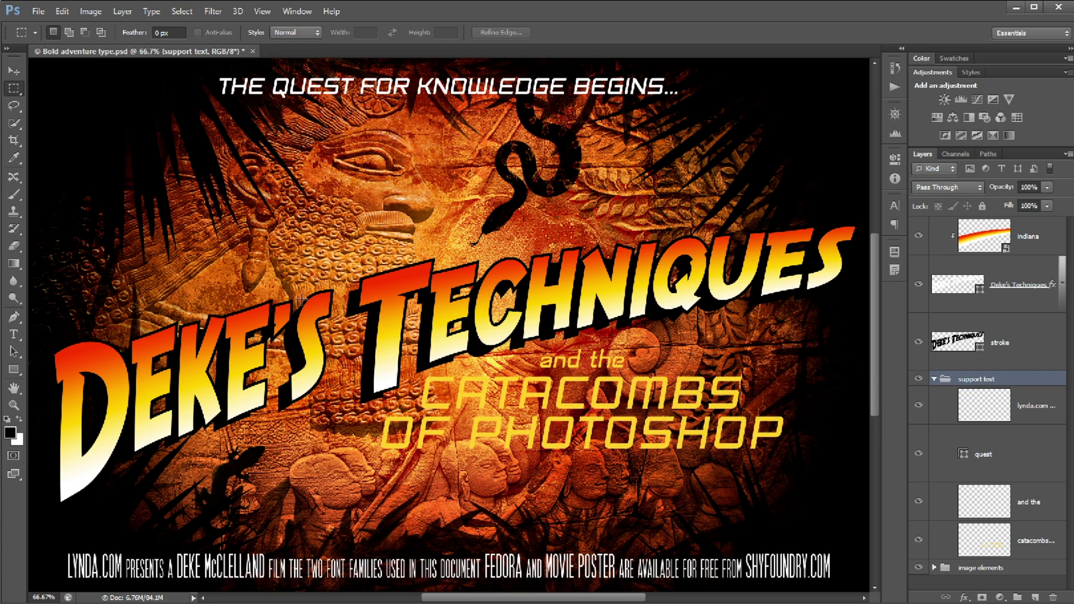
left_click(919, 380)
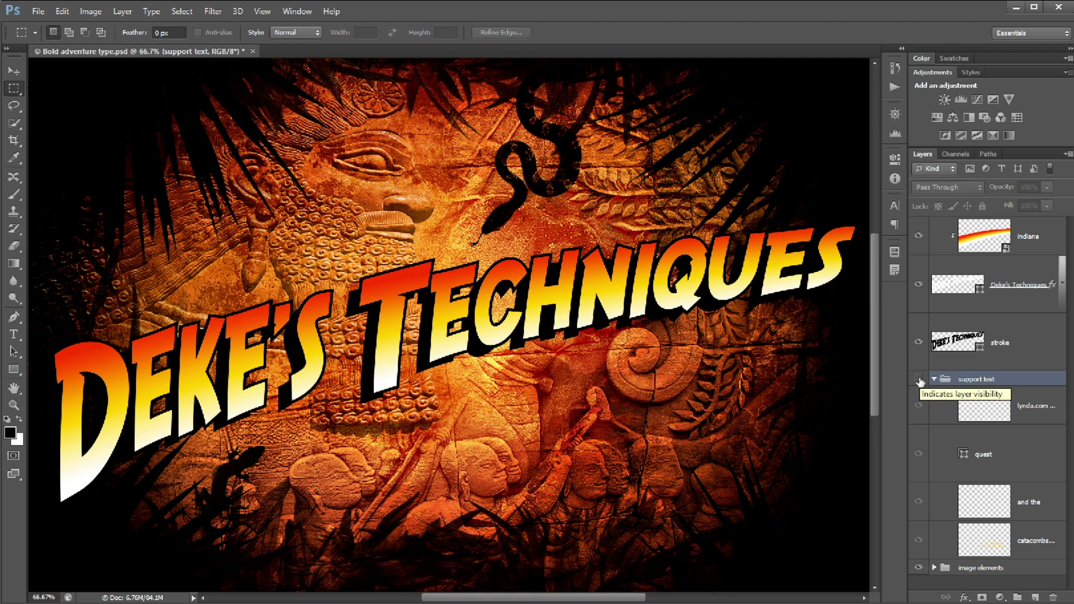
left_click(919, 380)
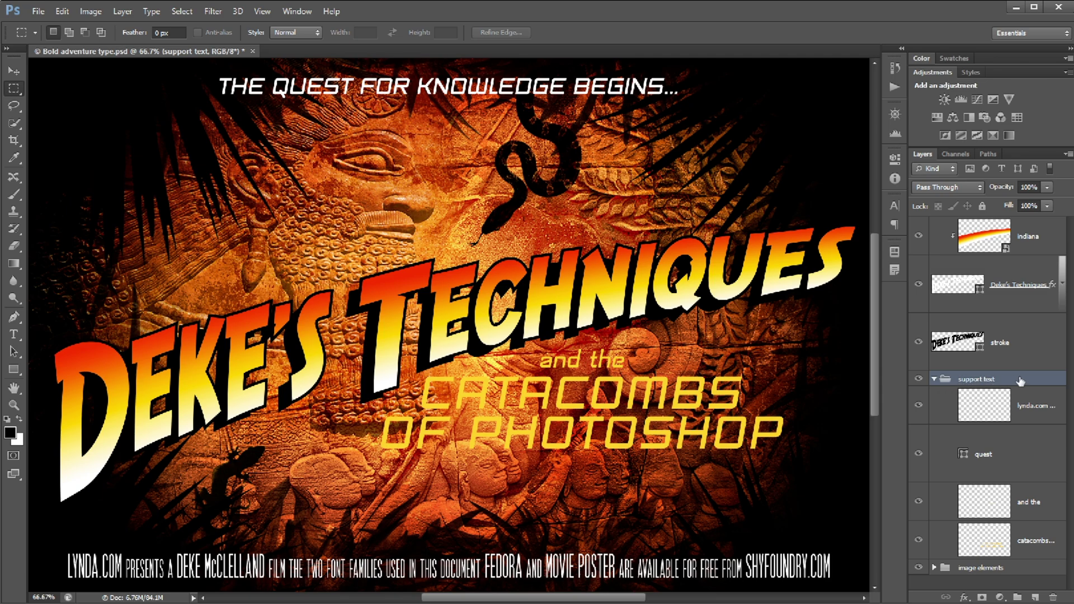
Add a drop shadow to the support text group with spread 100 and size 2 px
left_click(964, 597)
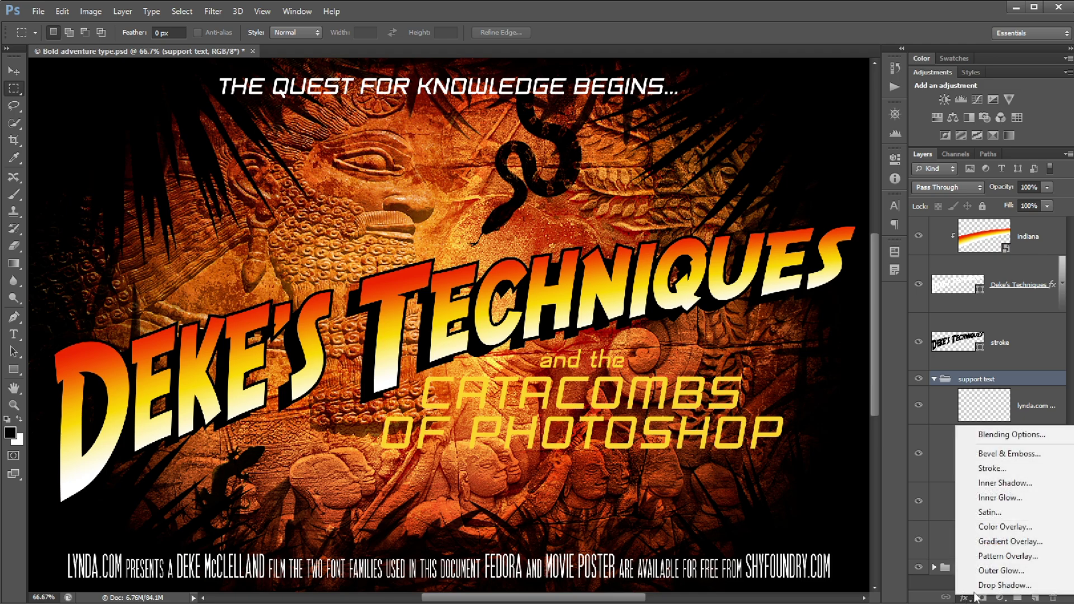
left_click(1004, 585)
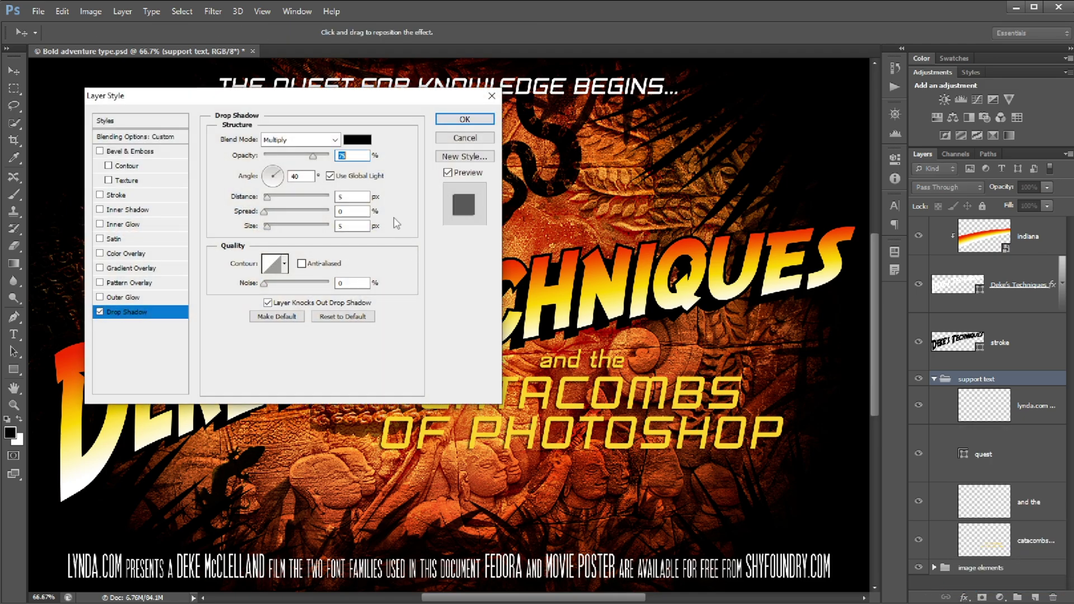
type("100")
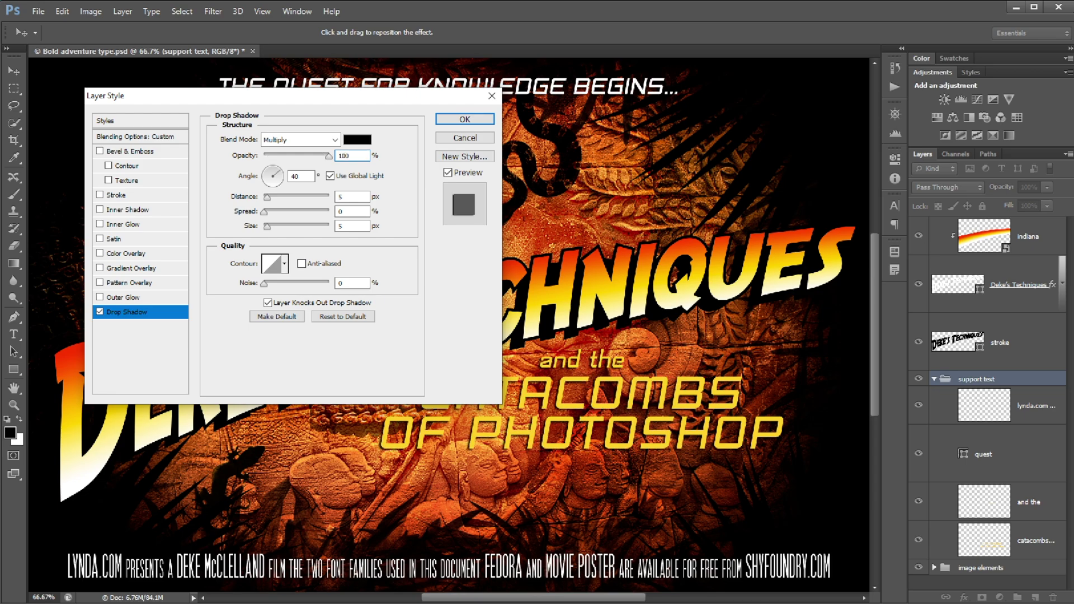
left_click_drag(265, 217, 335, 218)
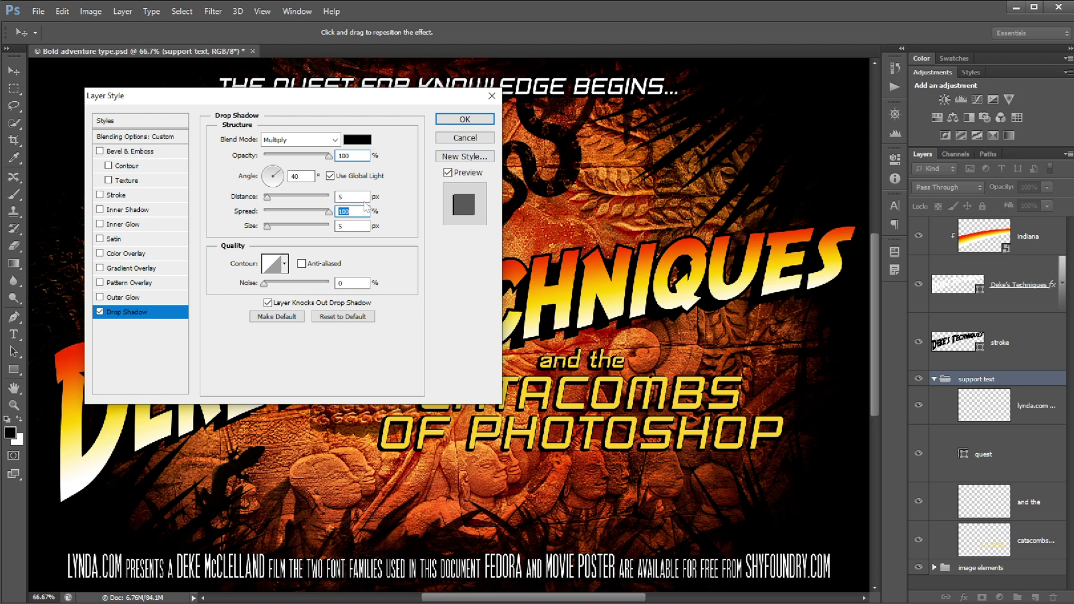
left_click(351, 226)
key("Down")
key("Down")
key("Down")
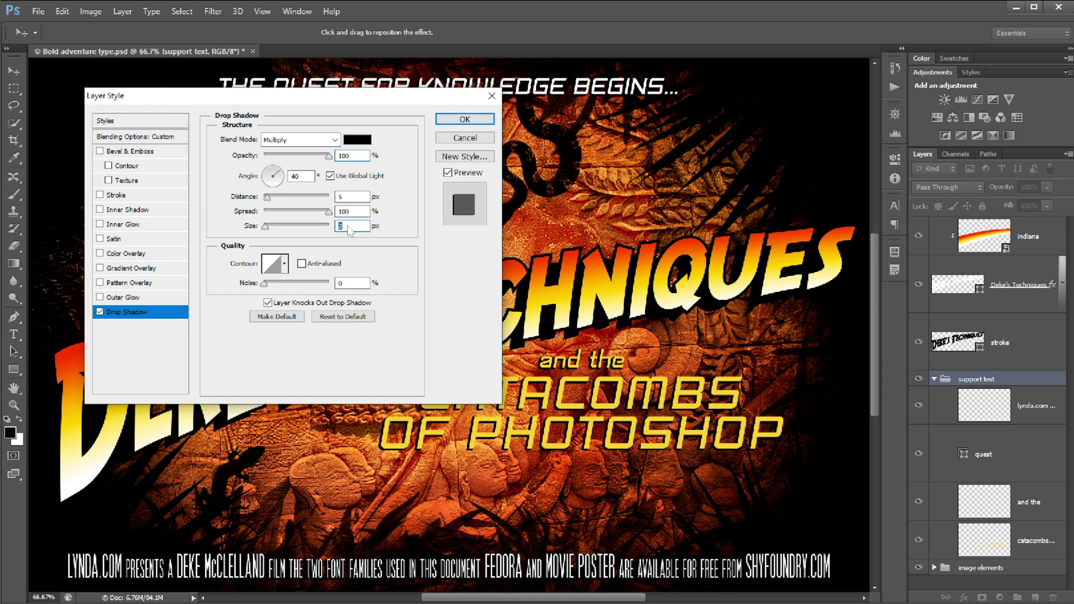
Add a 2 px stroke to the group and confirm both effects
left_click(164, 196)
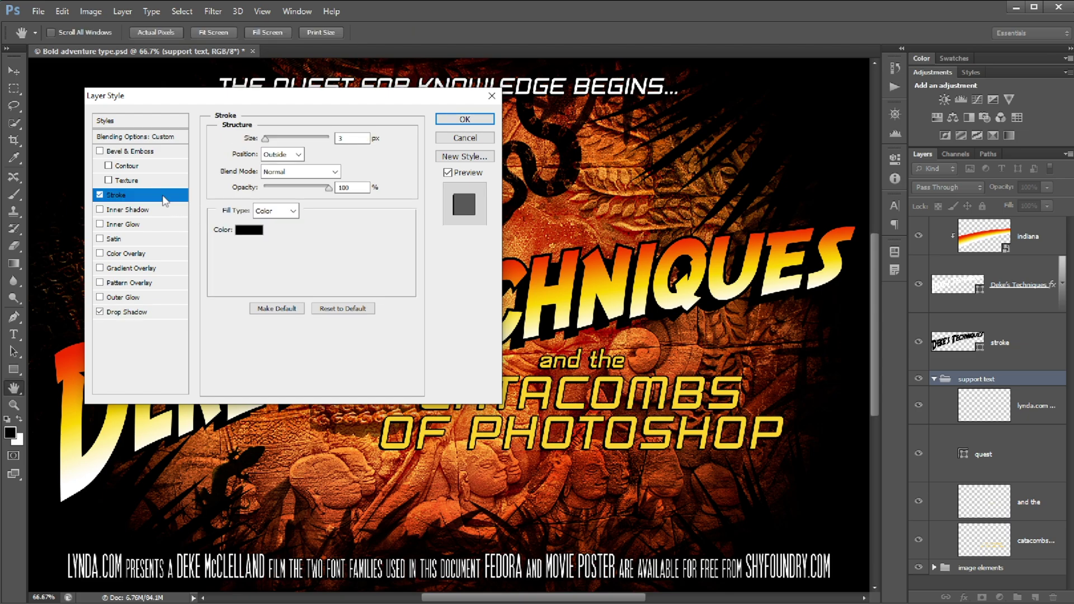
left_click(346, 140)
key("Down")
left_click(454, 117)
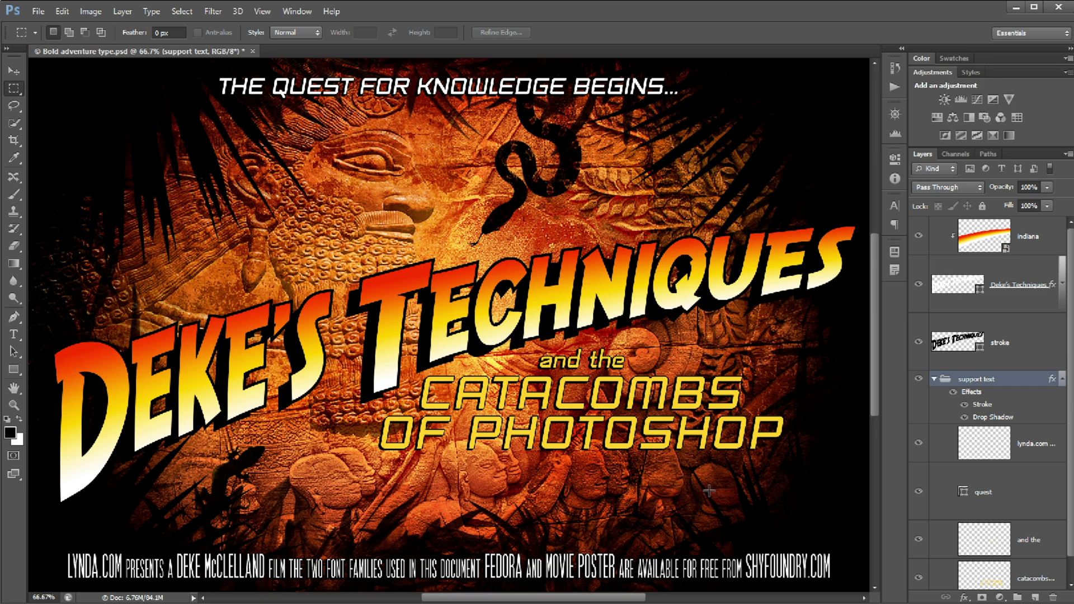
Move the lynda.com layer above the support text group and switch to Masked bird.psd
left_click(980, 455)
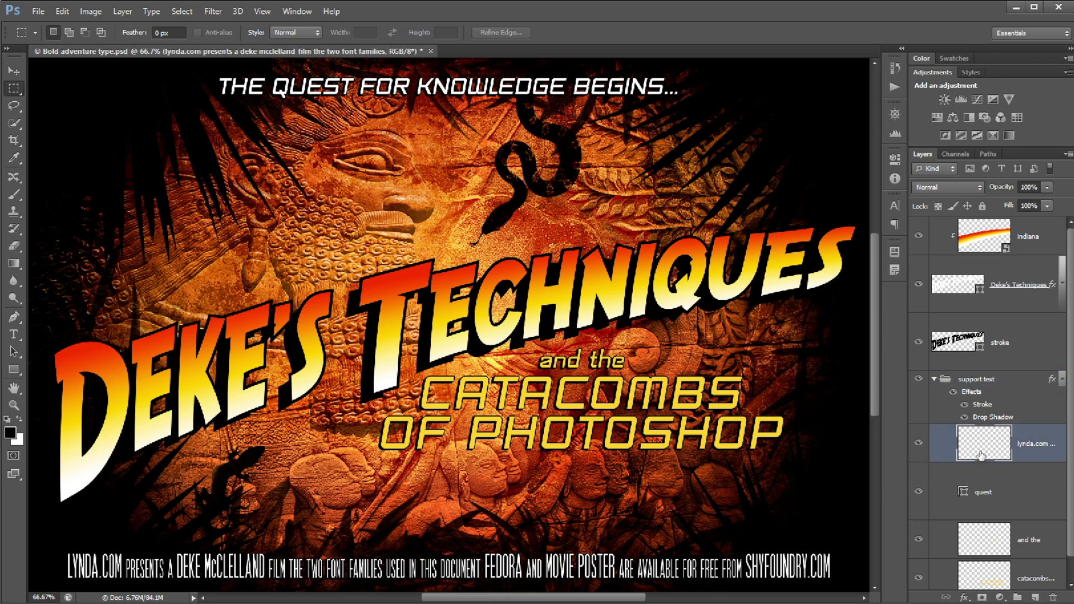
left_click_drag(981, 455, 969, 372)
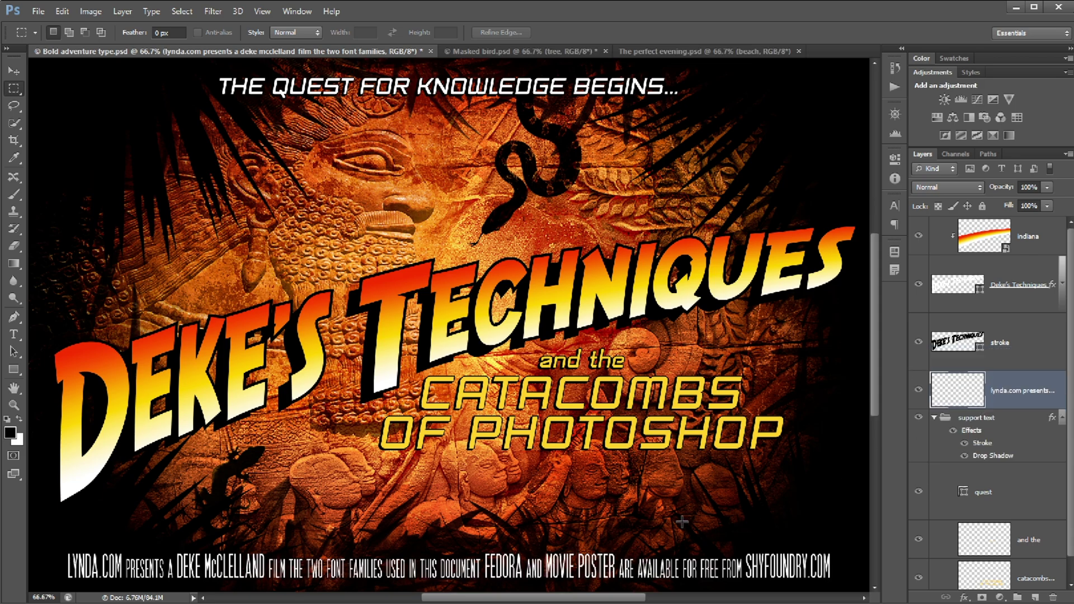
key("ctrl+Tab")
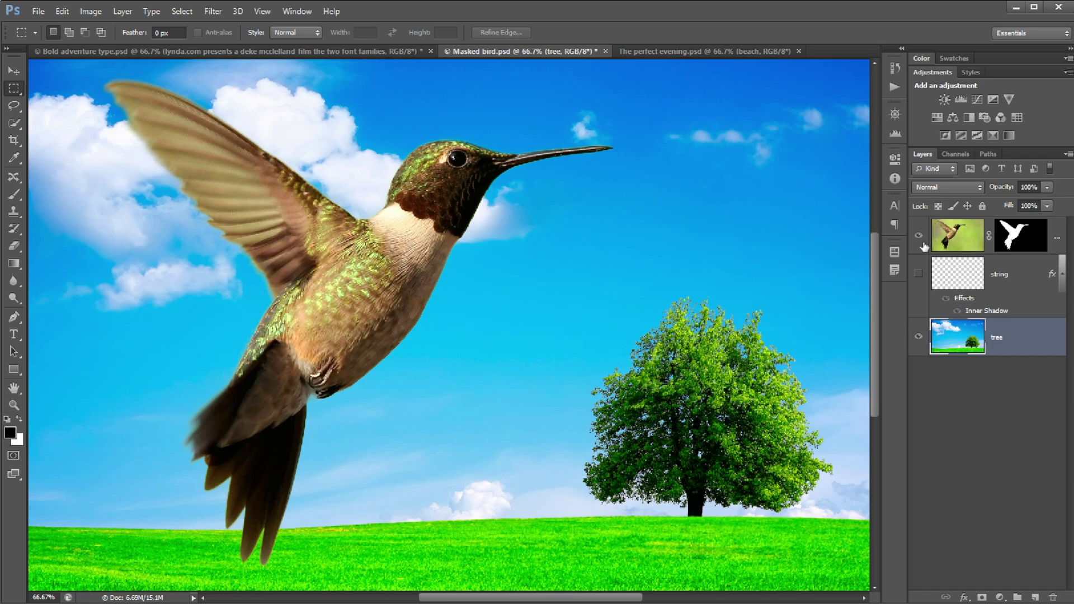
Toggle the hummingbird layer to check the background, then start Filter > Blur > Field Blur
left_click(919, 237)
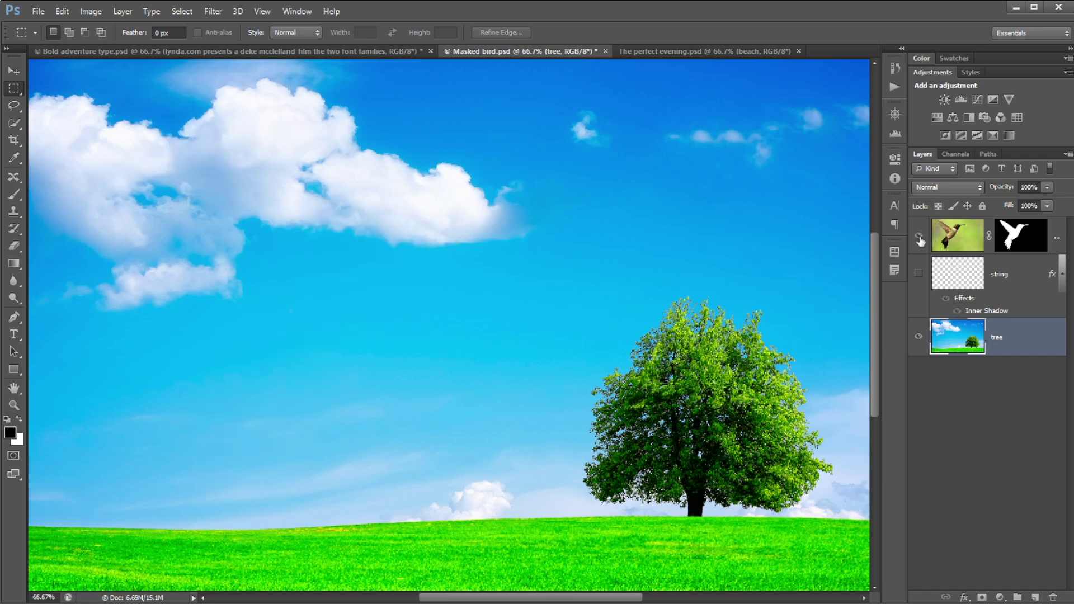
left_click(919, 237)
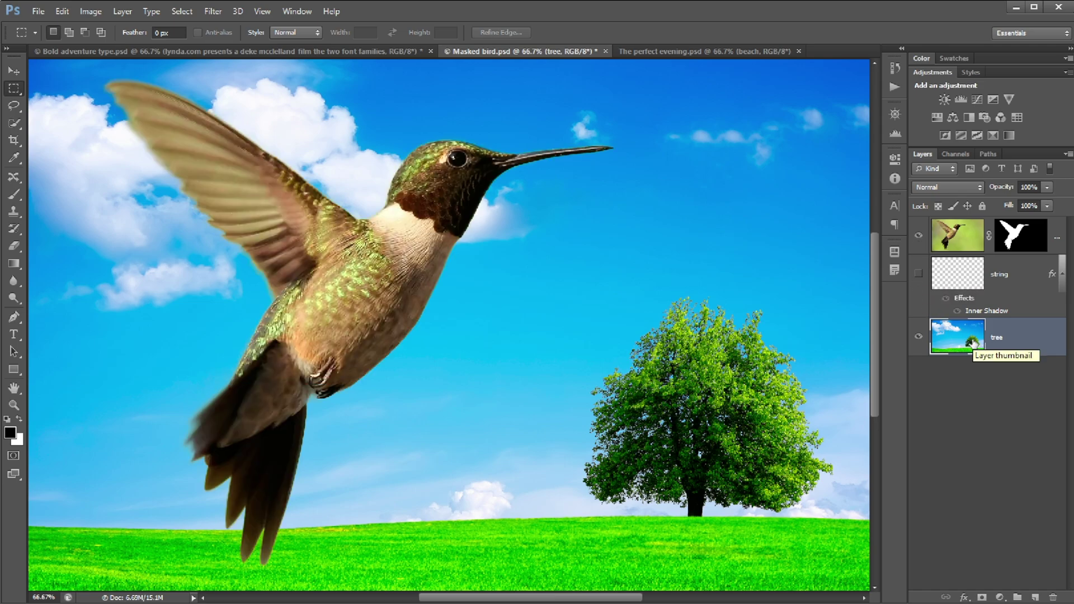
left_click(214, 12)
mouse_move(249, 97)
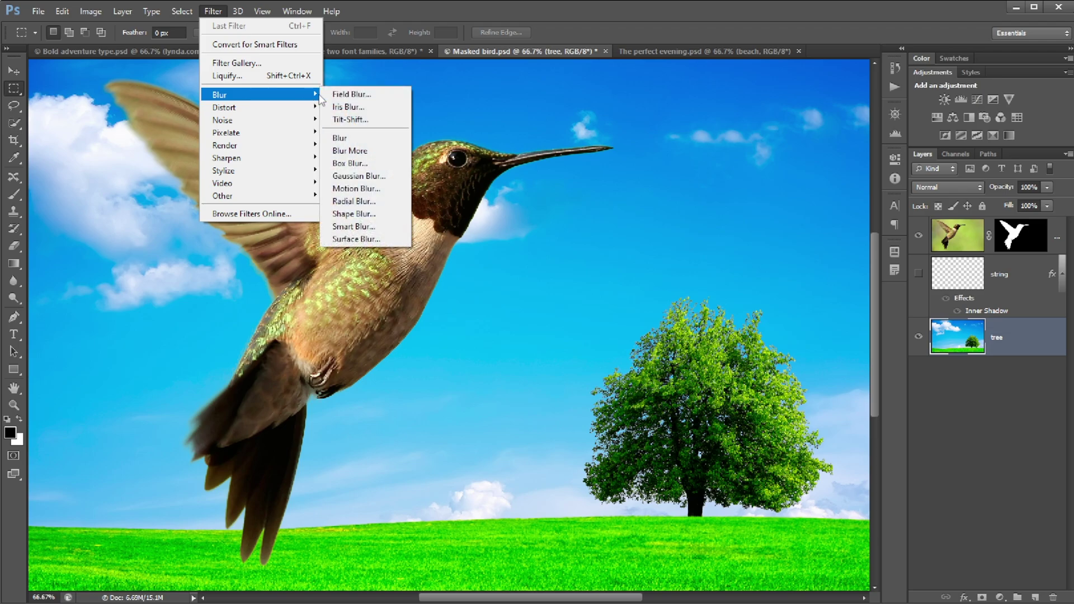
left_click(351, 95)
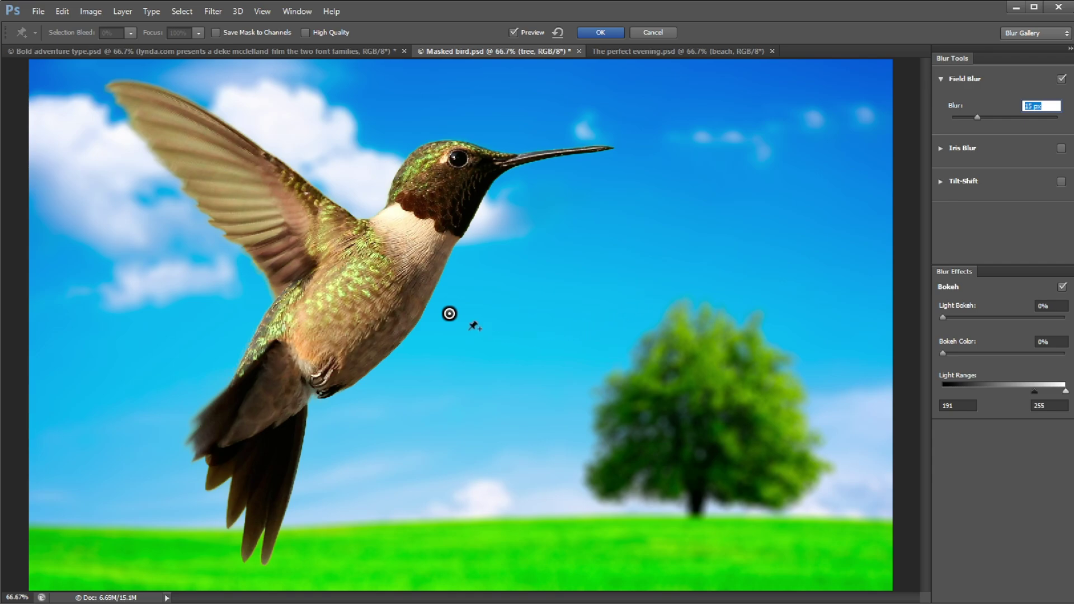
Move the blur pin beside the bird's throat and set its blur to 15 px
left_click_drag(449, 315, 528, 204)
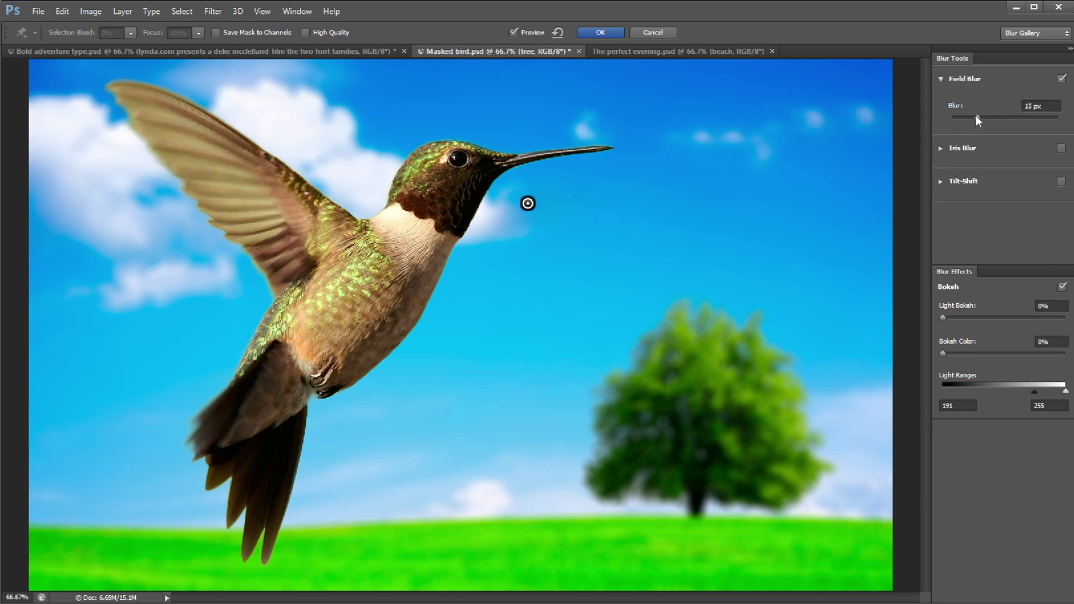
left_click_drag(975, 115, 1015, 114)
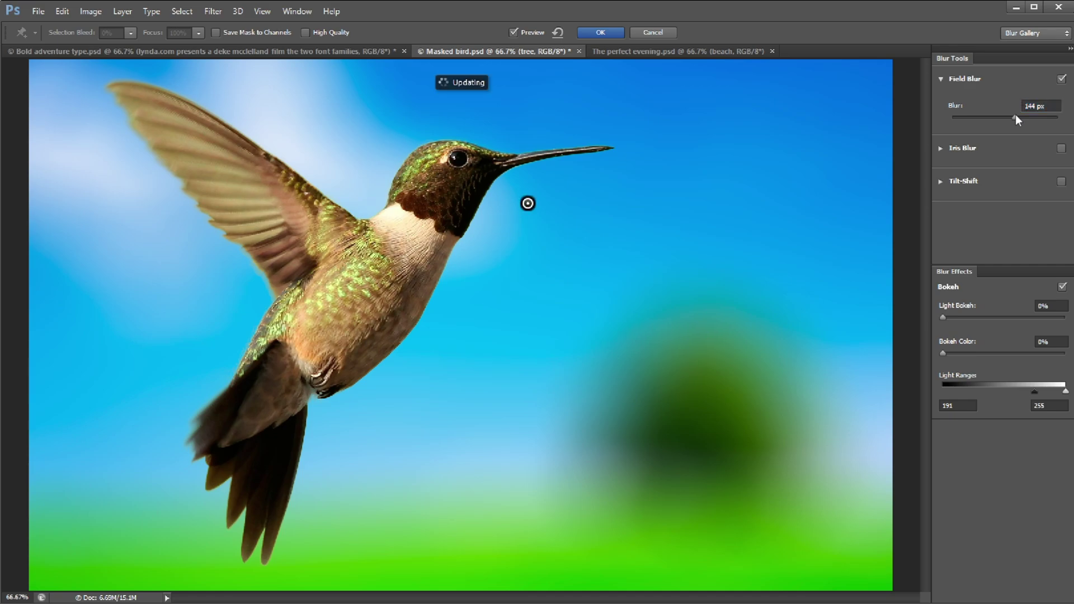
double_click(1027, 106)
type("15")
key("Return")
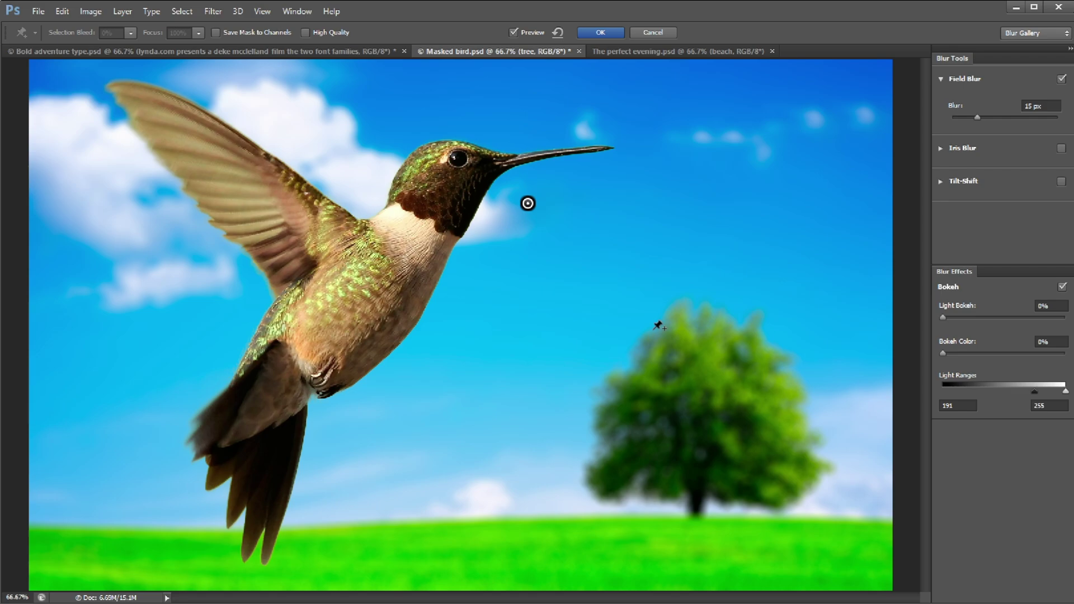
Add 5 px blur pins on the tree and the grass, then apply the field blur
left_click(710, 426)
type("5")
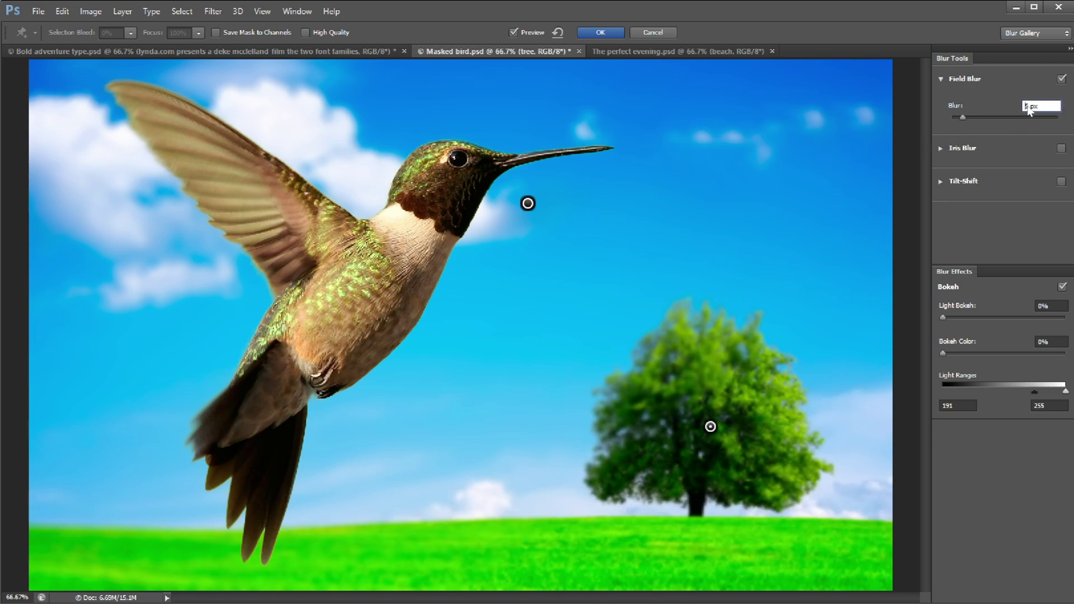
key("Return")
left_click(199, 530)
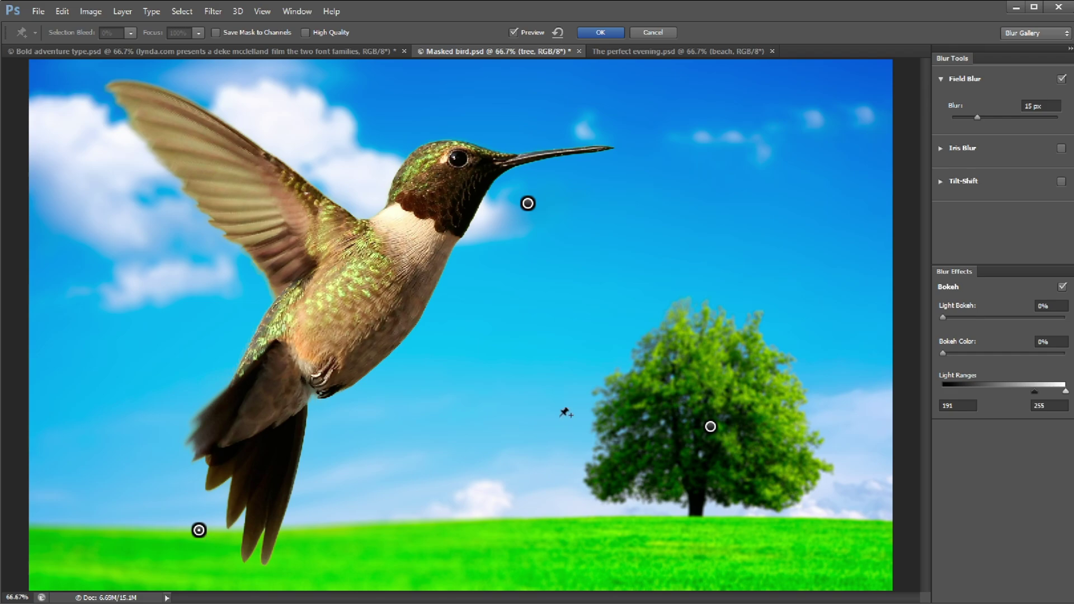
left_click(1024, 108)
key("BackSpace")
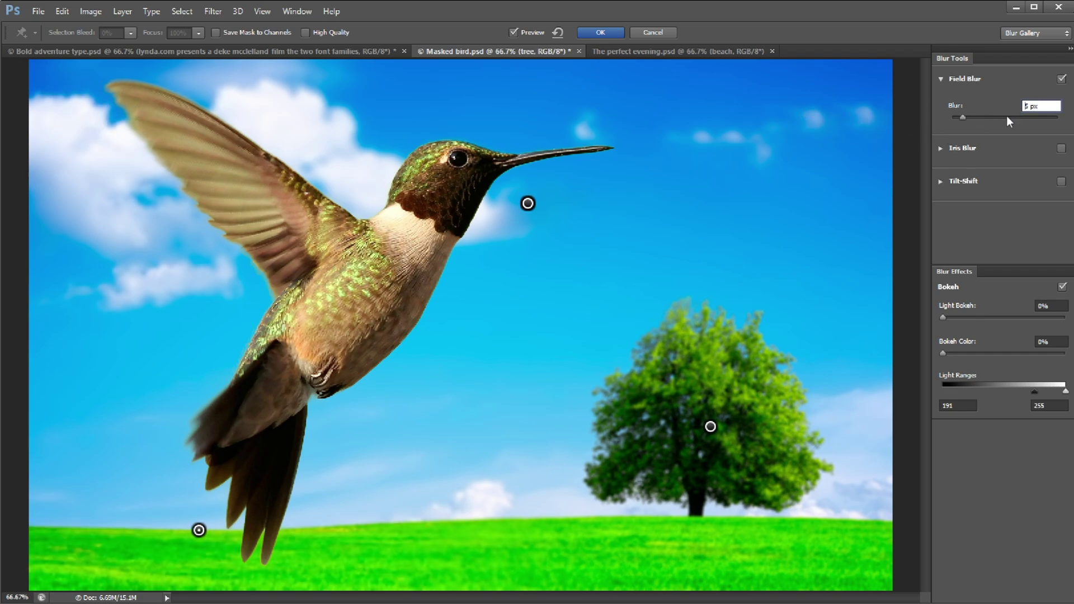
key("Return")
left_click(610, 34)
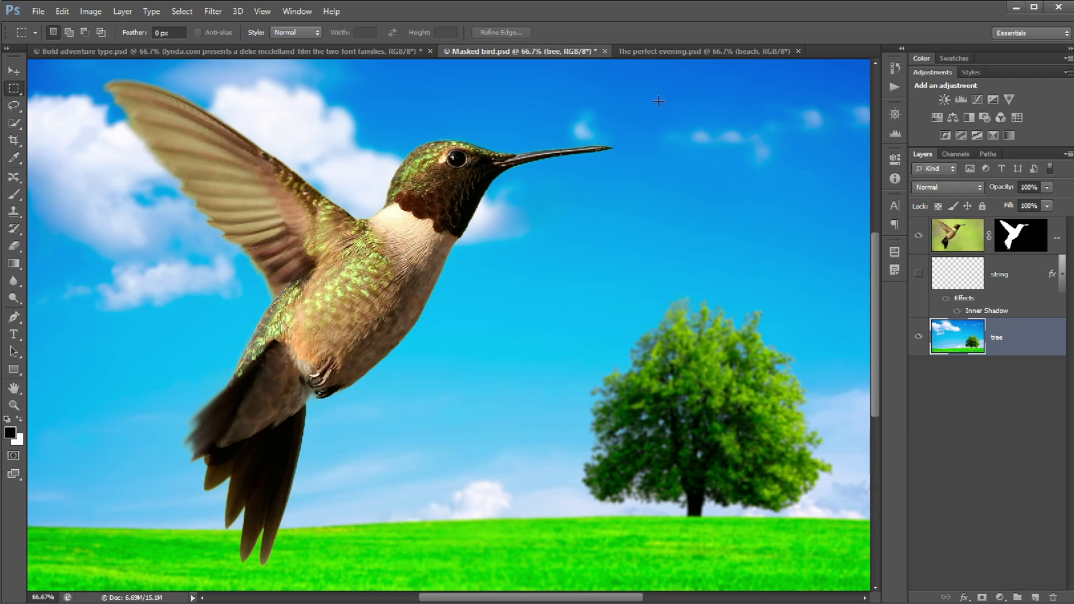
Switch to The perfect evening.psd and load its gradient channel as a selection
left_click(673, 50)
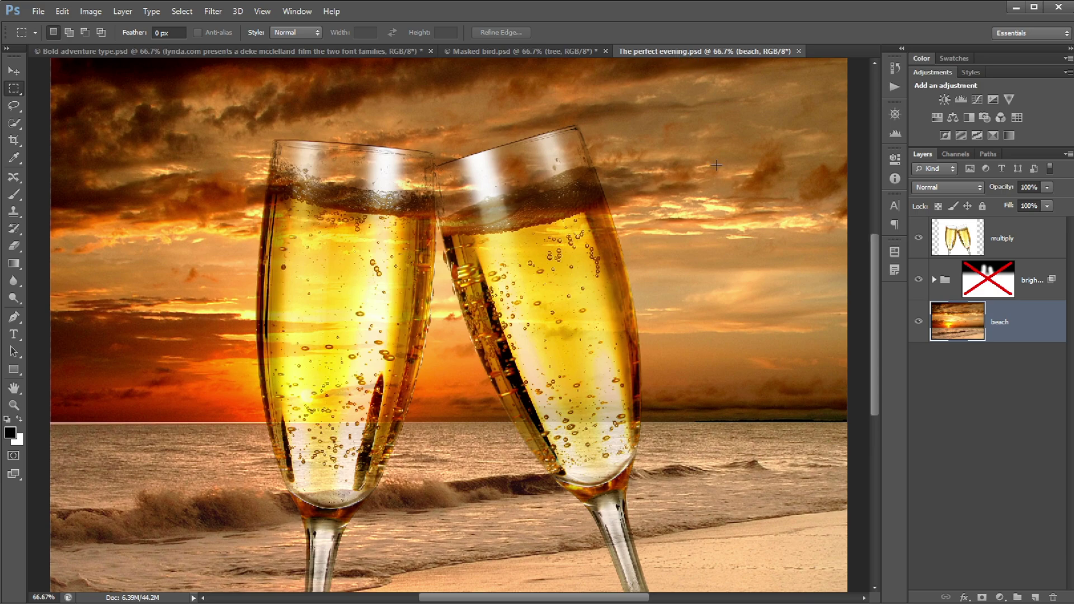
left_click(950, 156)
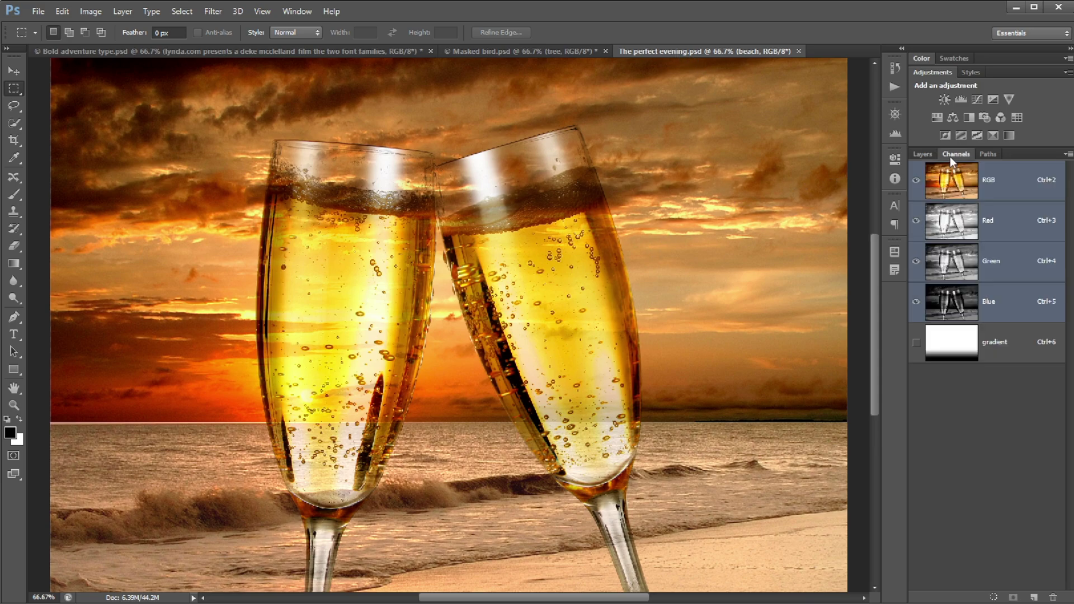
left_click(947, 342, "ctrl")
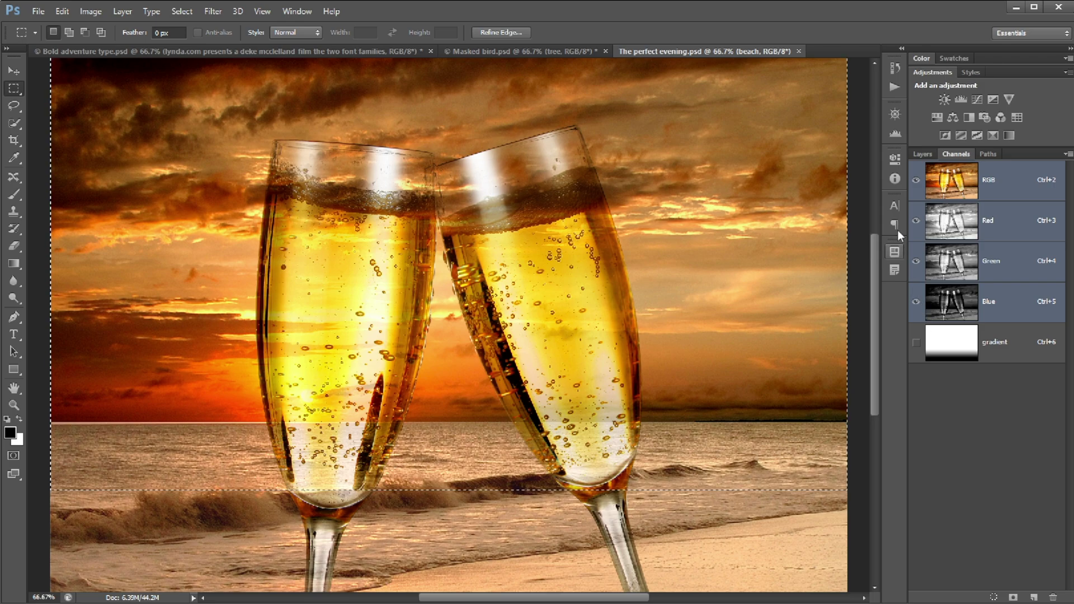
left_click(922, 154)
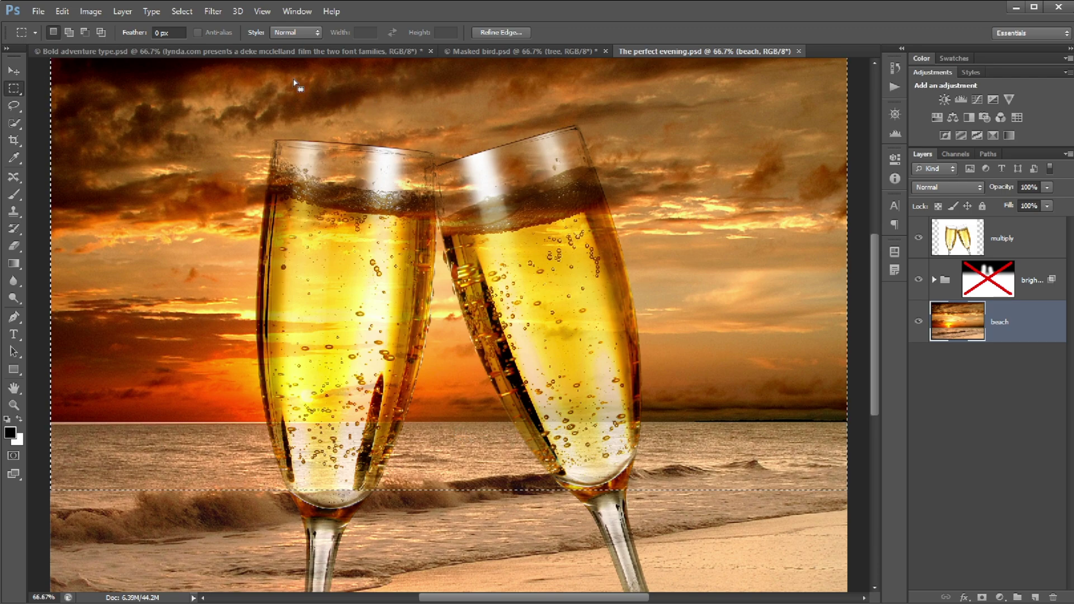
left_click(218, 12)
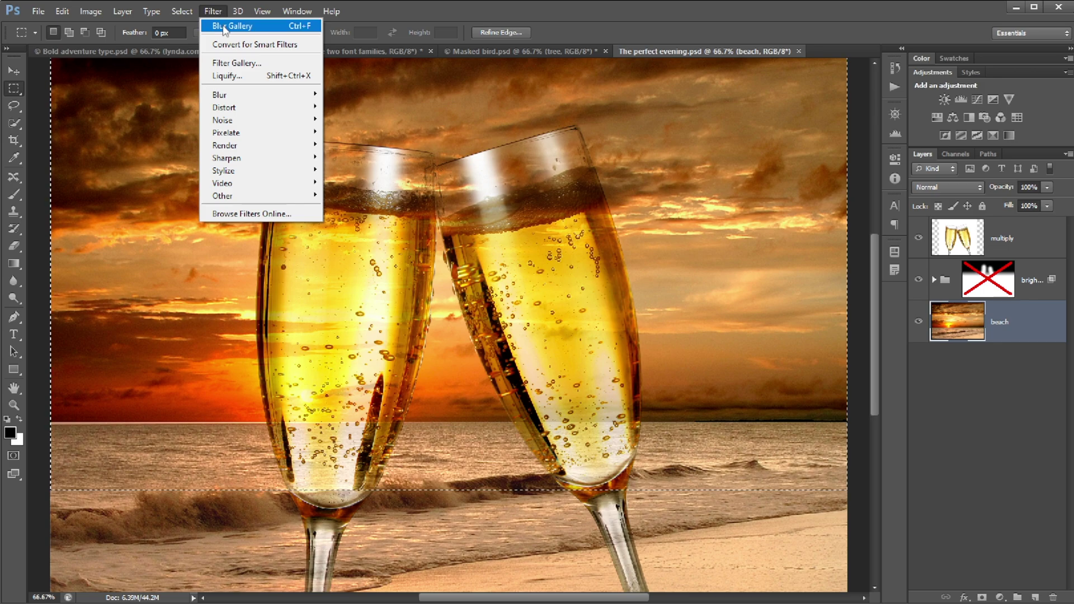
Reopen the Blur Gallery, remove all pins, and add one sky pin with blur raised to 19 px
left_click(216, 13)
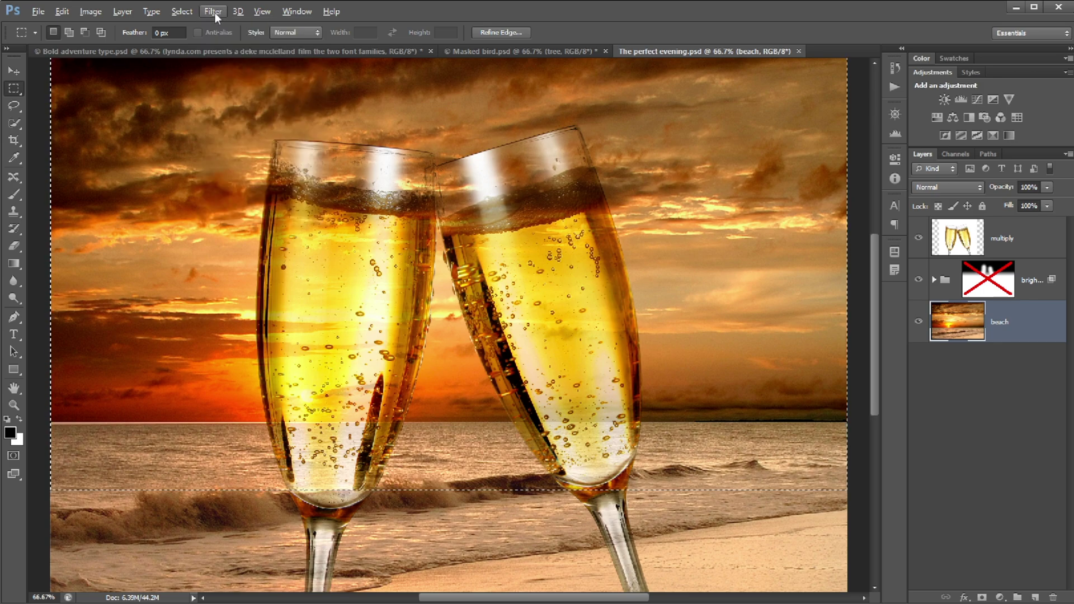
left_click(214, 12)
left_click(220, 27)
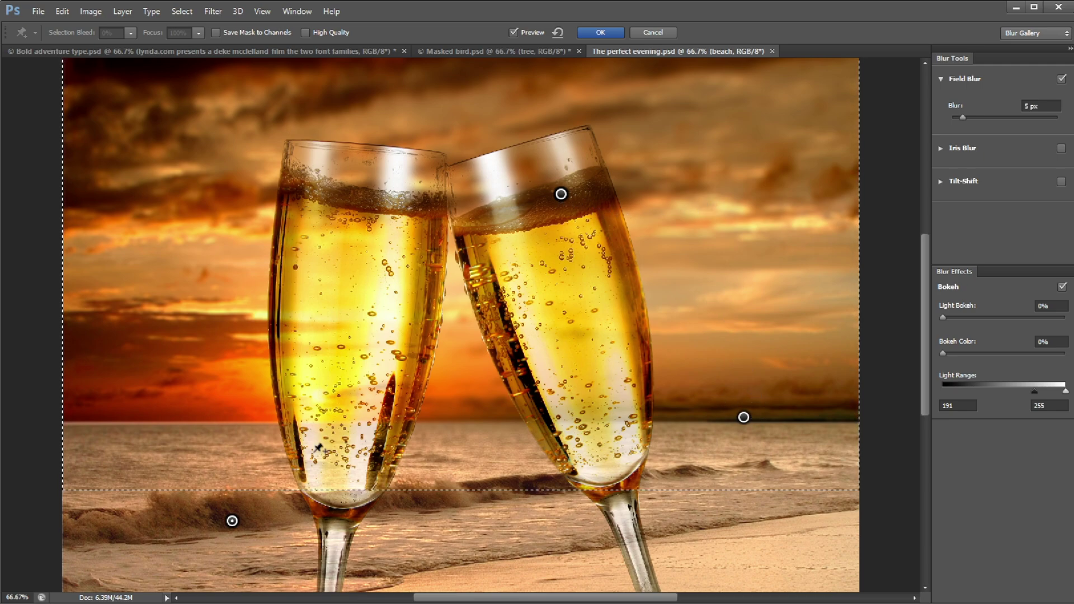
left_click(558, 32)
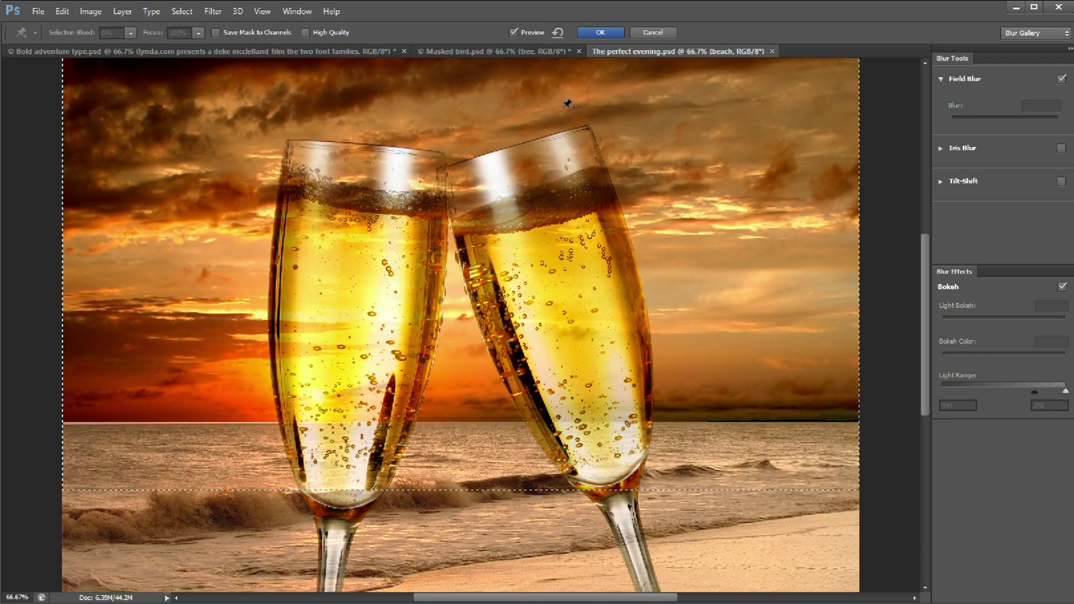
left_click(657, 198)
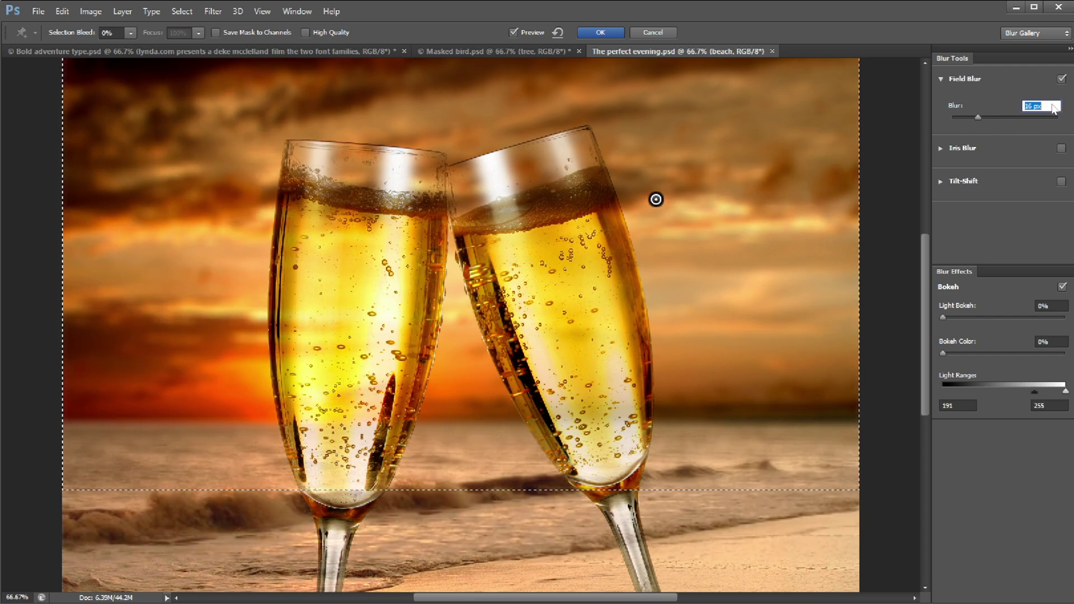
key("Up")
key("Up")
key("Up")
key("Up")
key("Up")
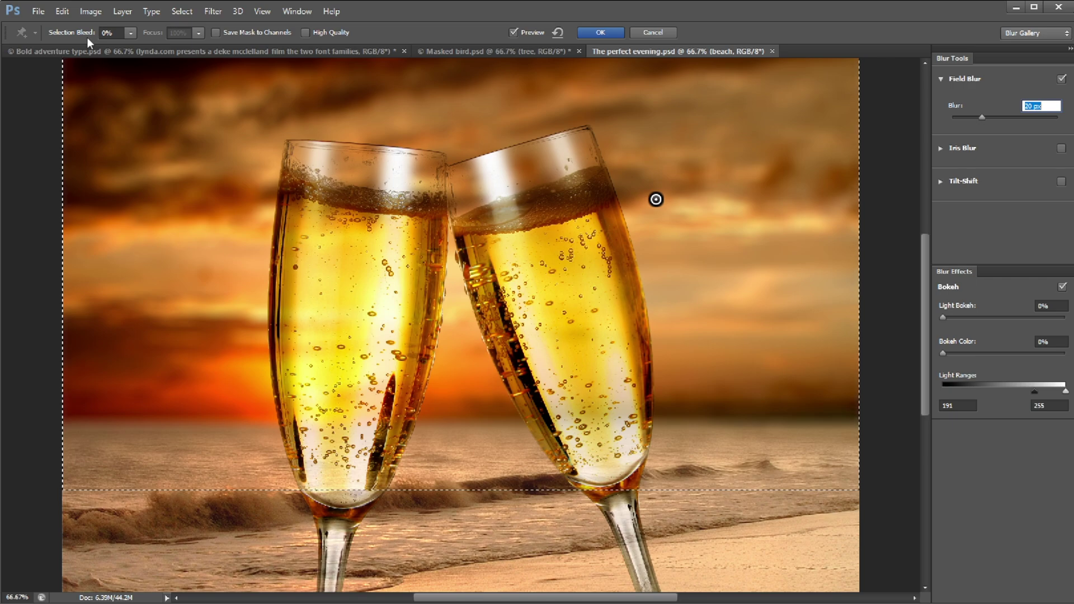
Set Selection Bleed to 100 and apply the field blur to the beach photo
left_click(112, 35)
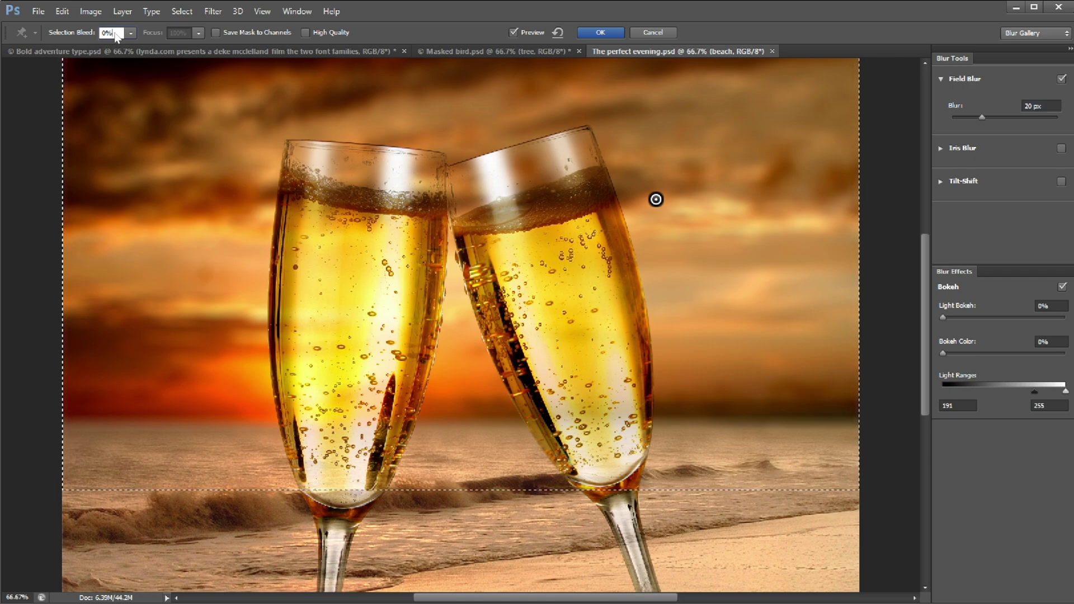
type("1")
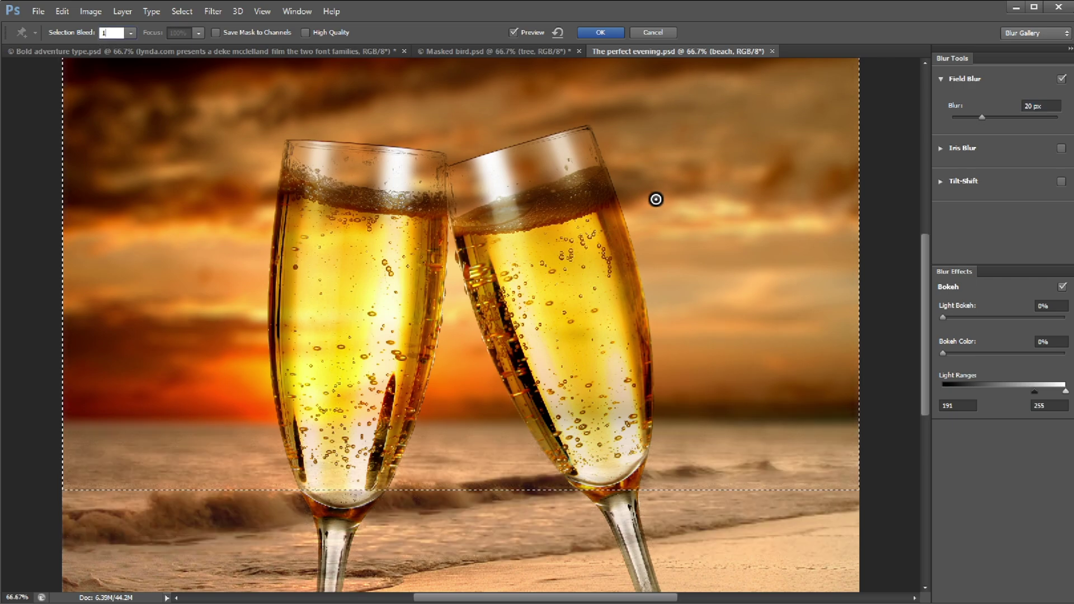
type("00")
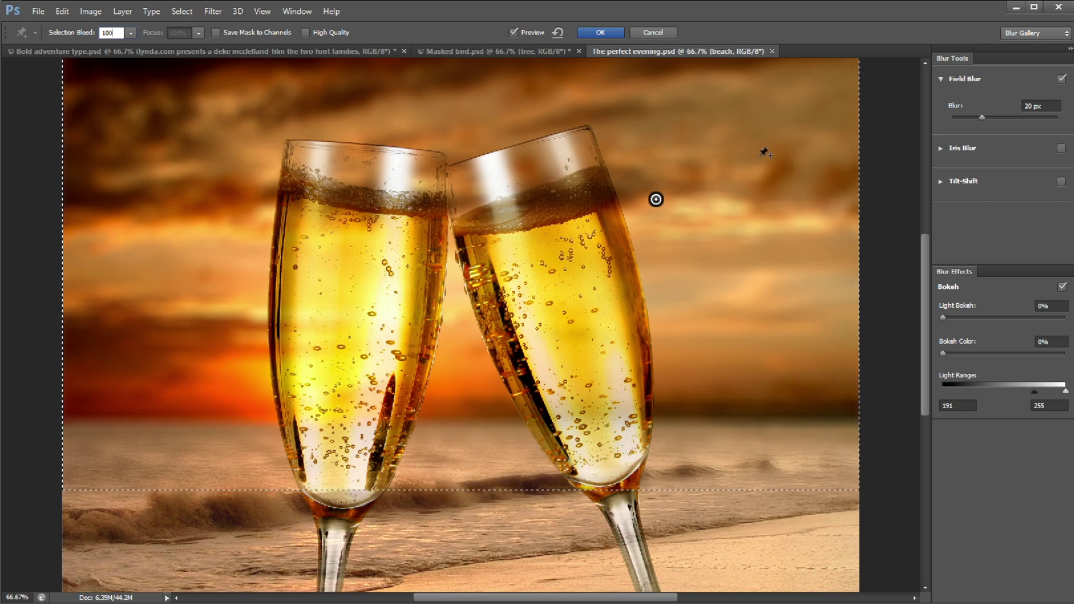
left_click(600, 32)
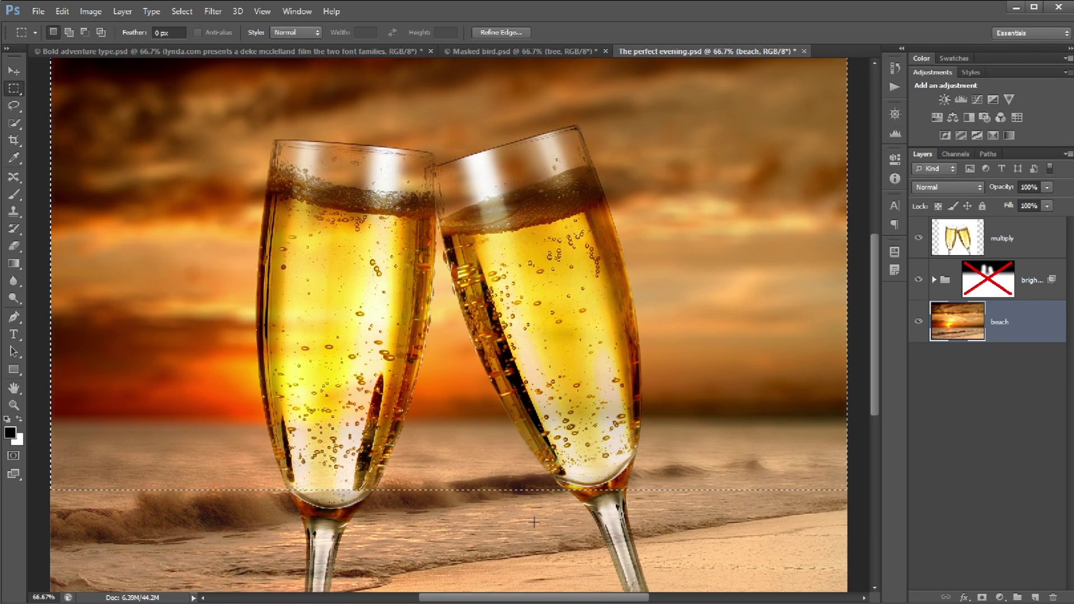
Deselect with Ctrl+D and switch to the Water drops.psd document
key("ctrl+d")
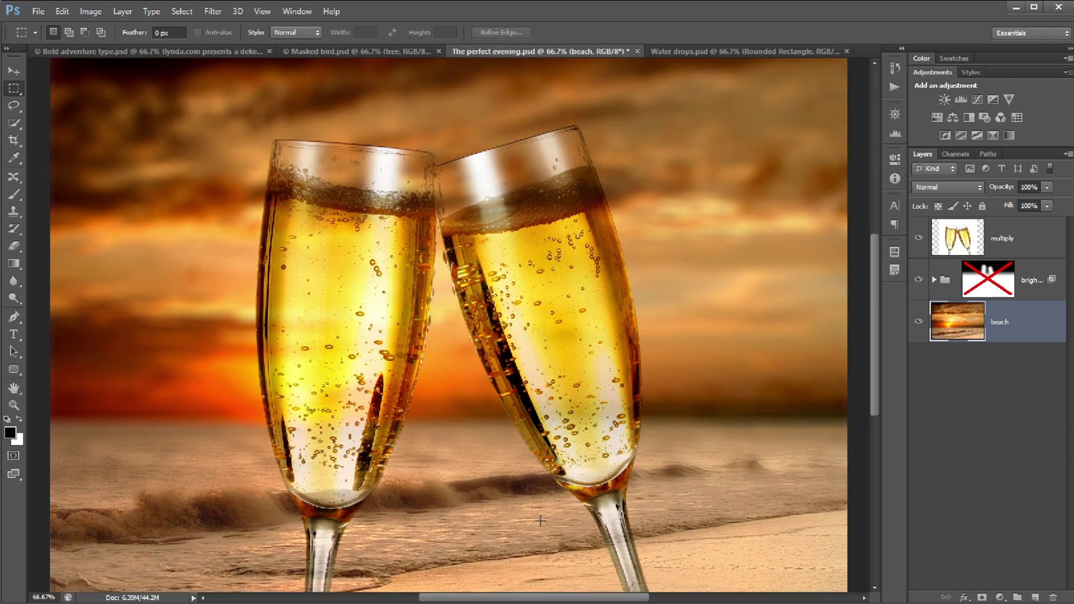
key("ctrl+Tab")
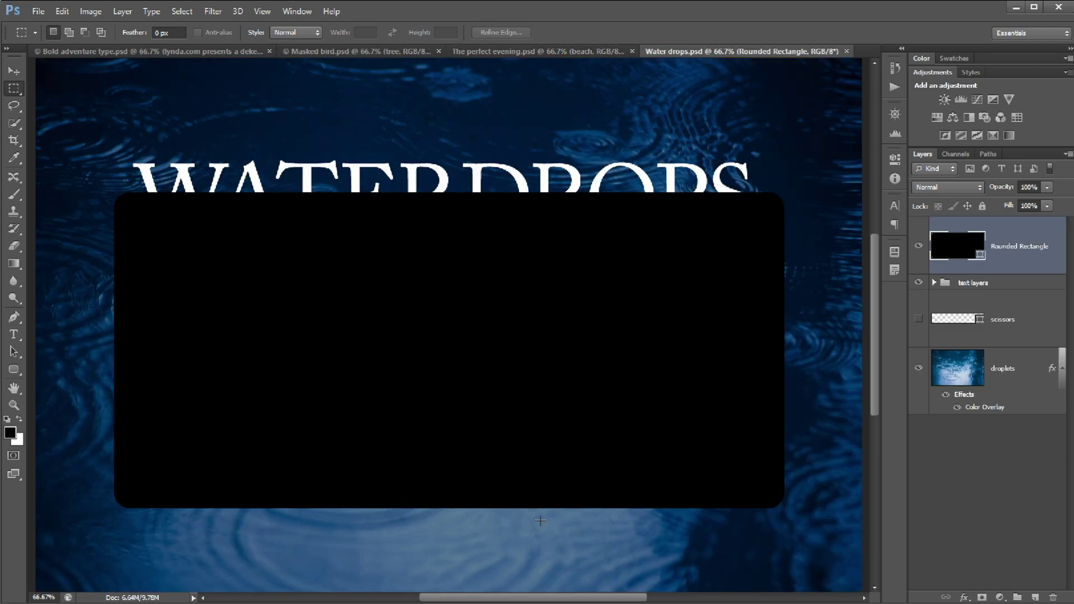
Remove the rounded rectangle's black fill by setting Fill to No Color
left_click(15, 352)
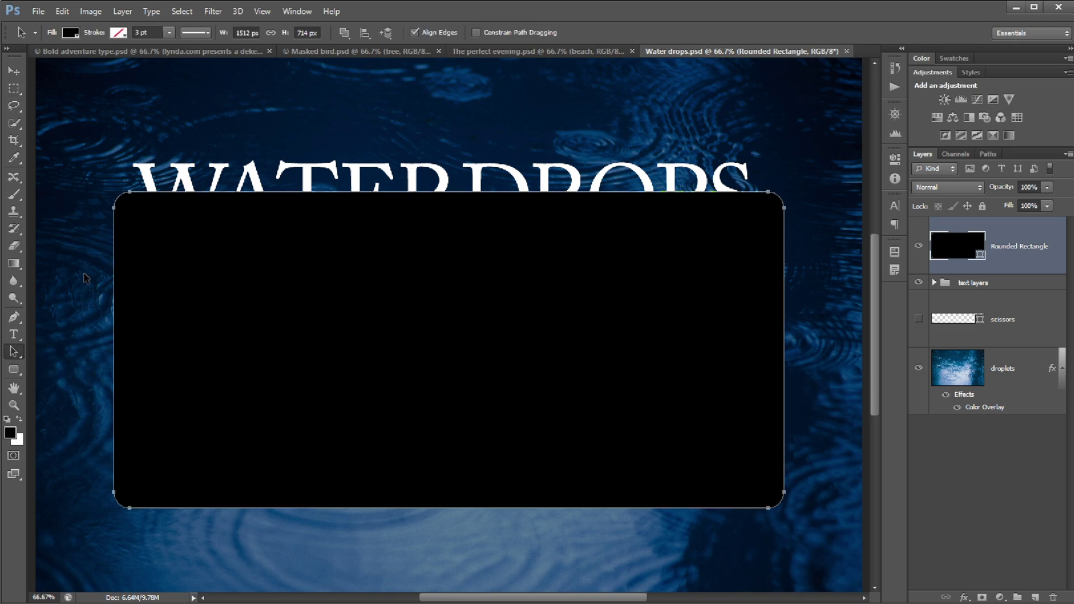
left_click(71, 33)
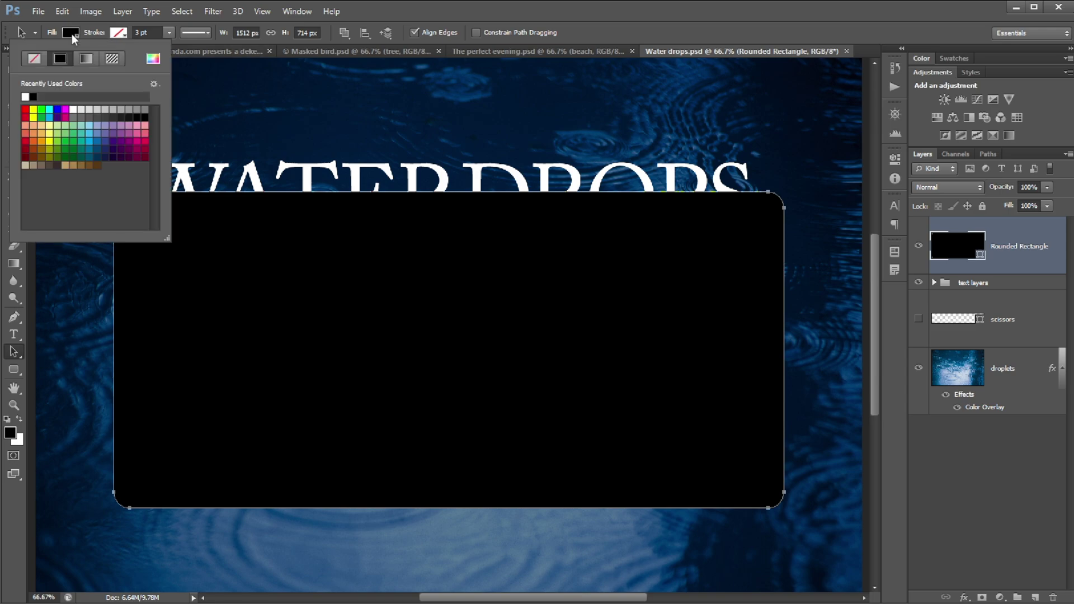
left_click(35, 58)
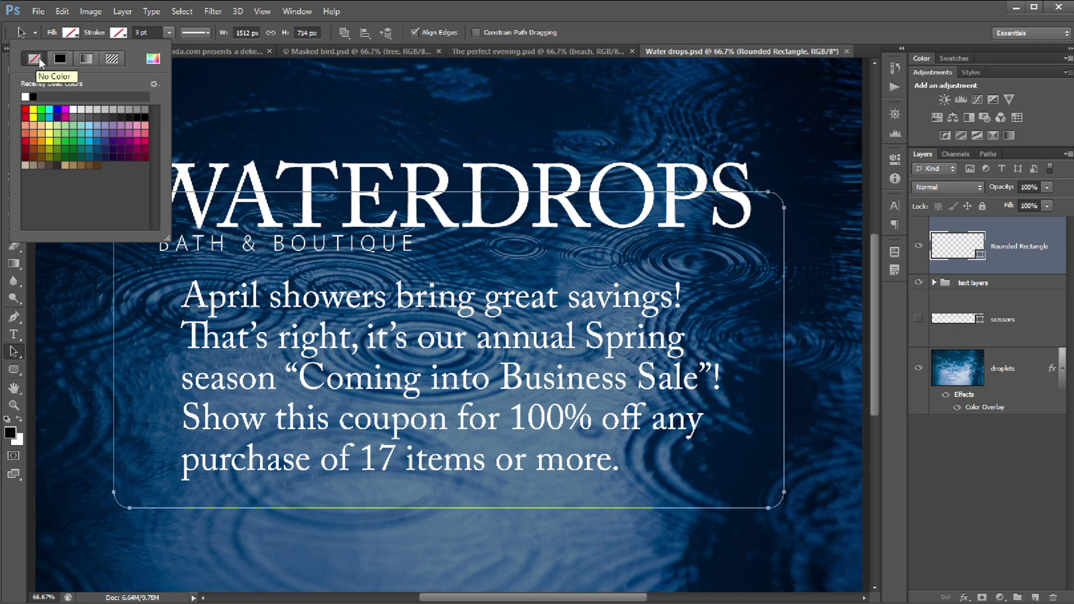
Give the rounded rectangle a white stroke from Recently Used Colors
left_click(119, 33)
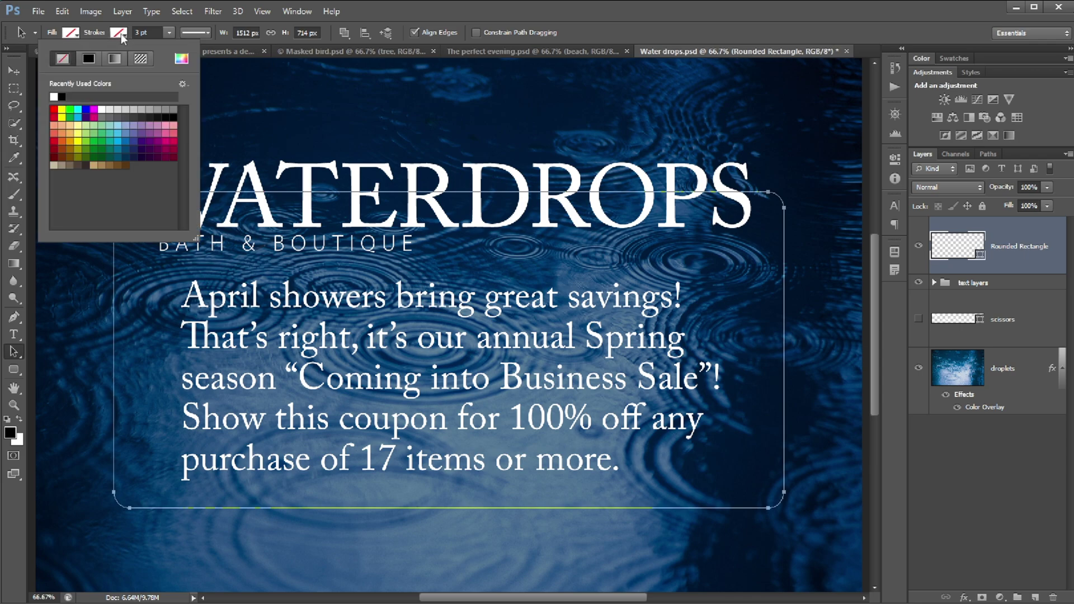
left_click(54, 96)
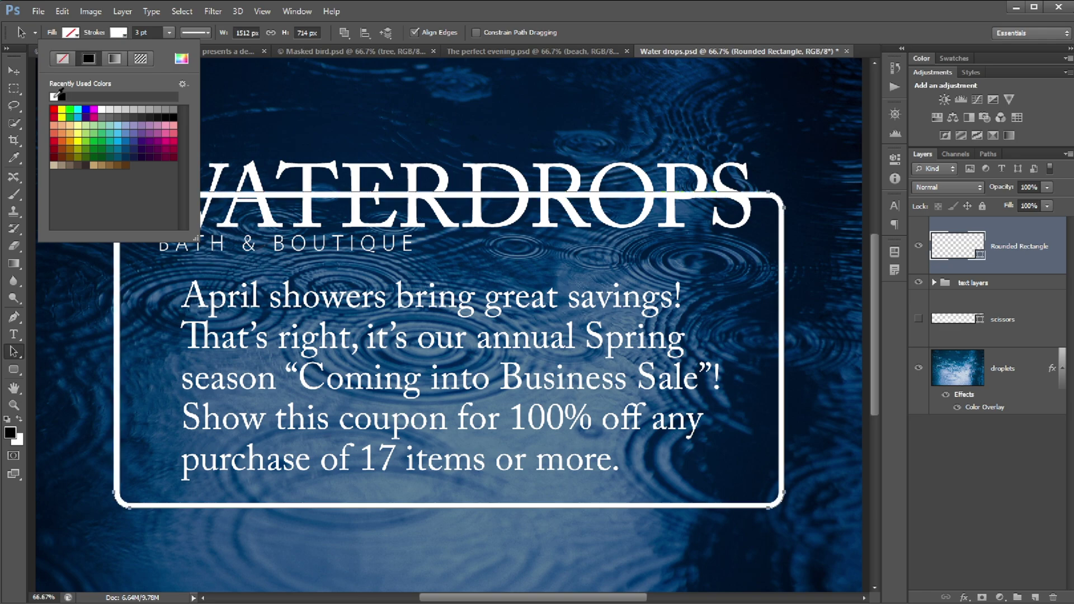
left_click(216, 40)
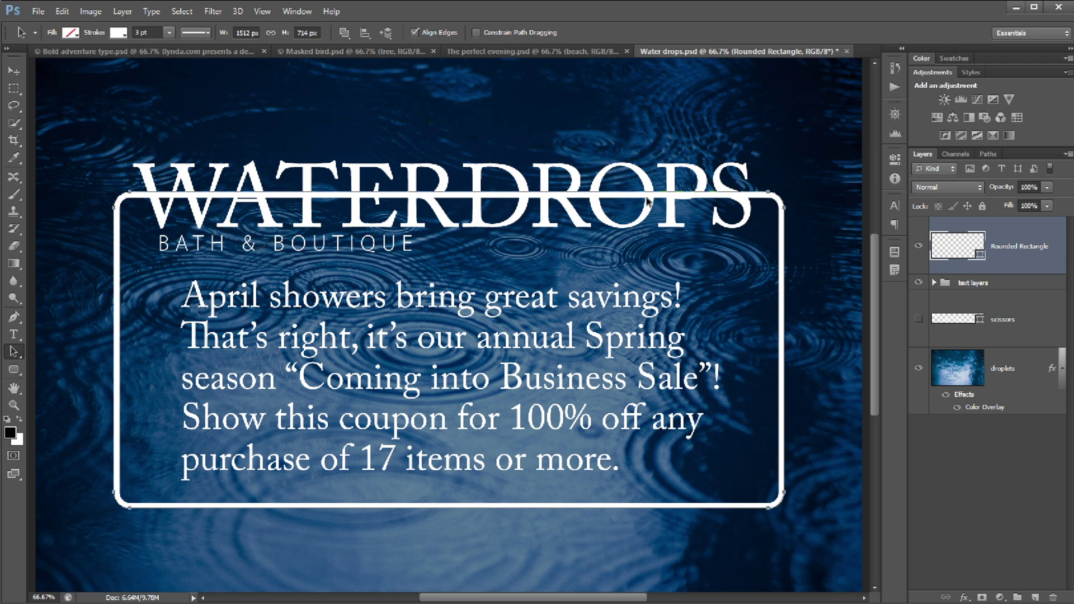
Set the rectangle's white stroke width to 12 px, then view the whole coupon at 66.67%
key("z")
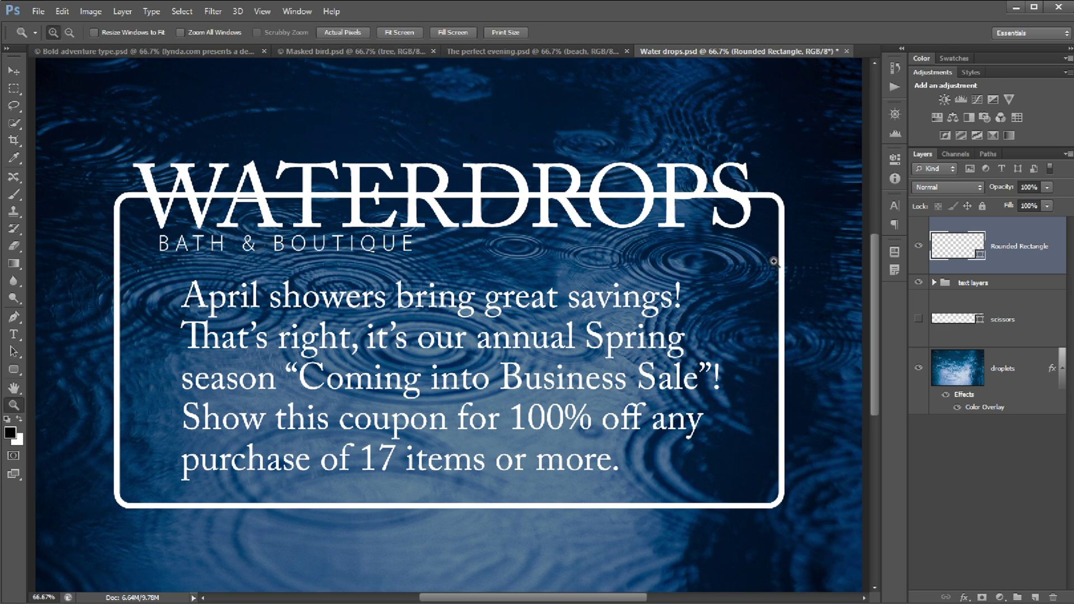
left_click_drag(773, 261, 798, 289)
key("a")
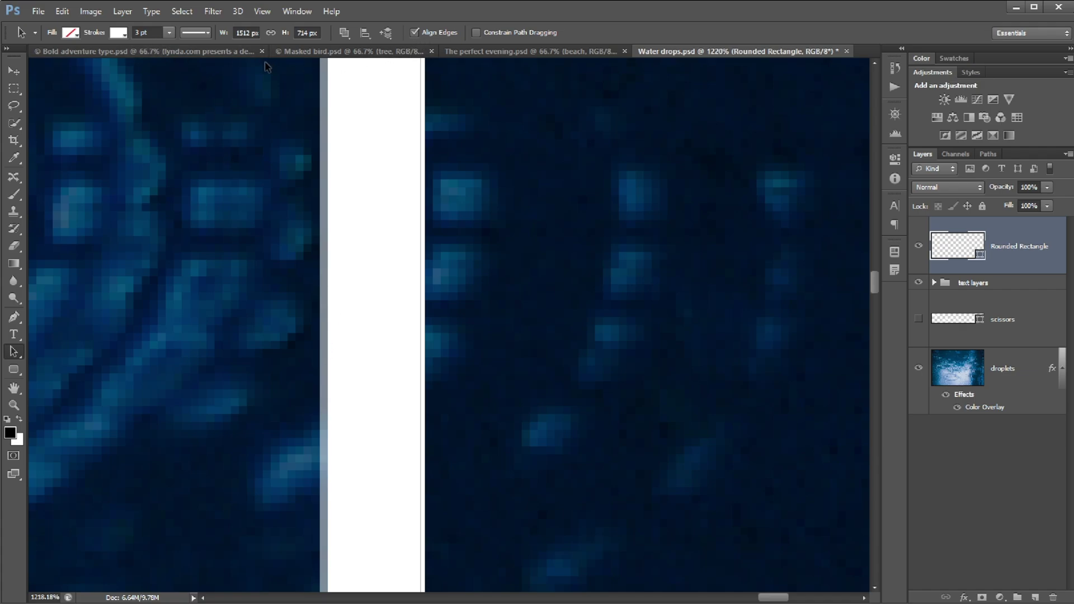
left_click(146, 32)
type("12 px")
key("Return")
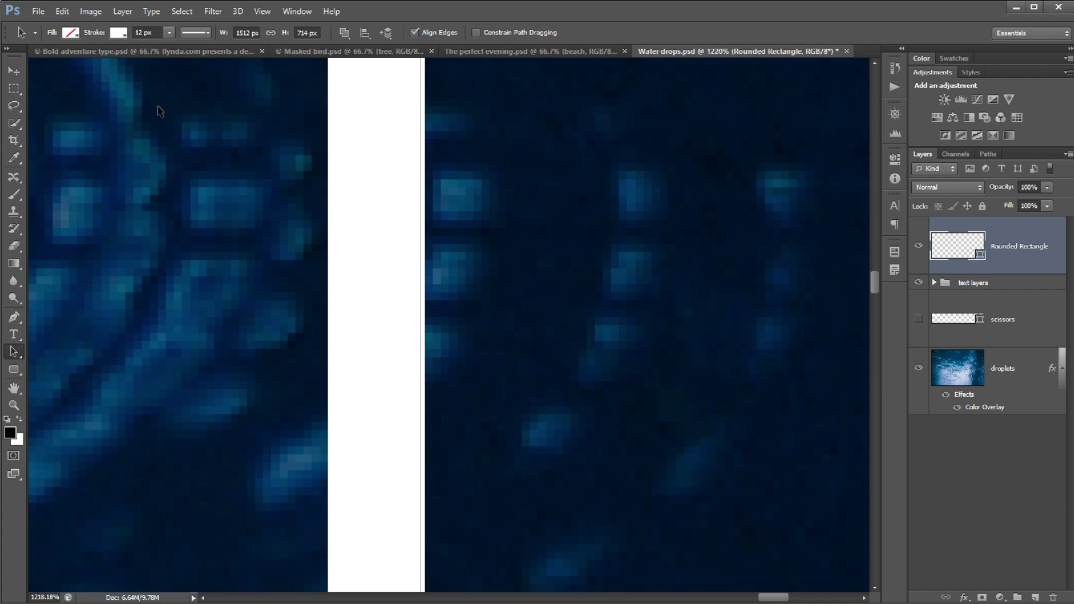
key("ctrl+0")
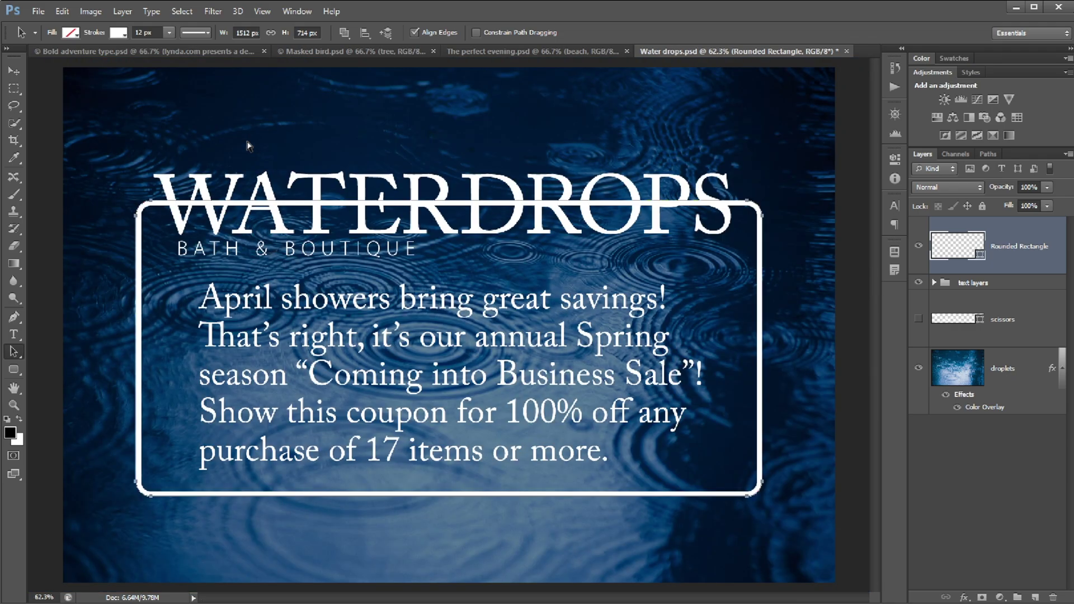
key("ctrl+plus")
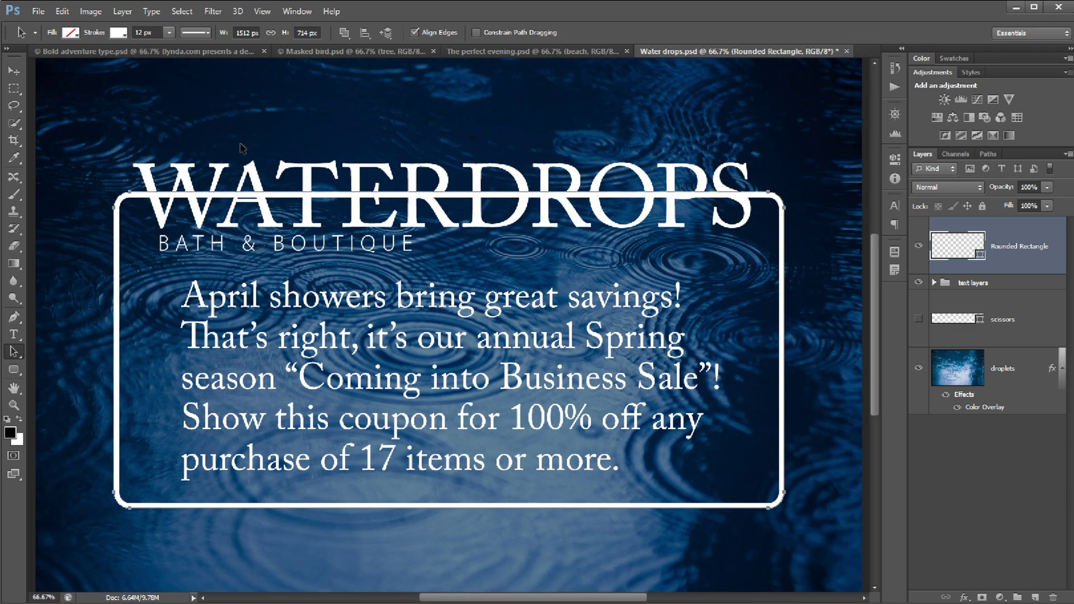
Make the stroke a dashed line with Dash 0, Gap 25 px, round caps, and save it as a preset
left_click(195, 32)
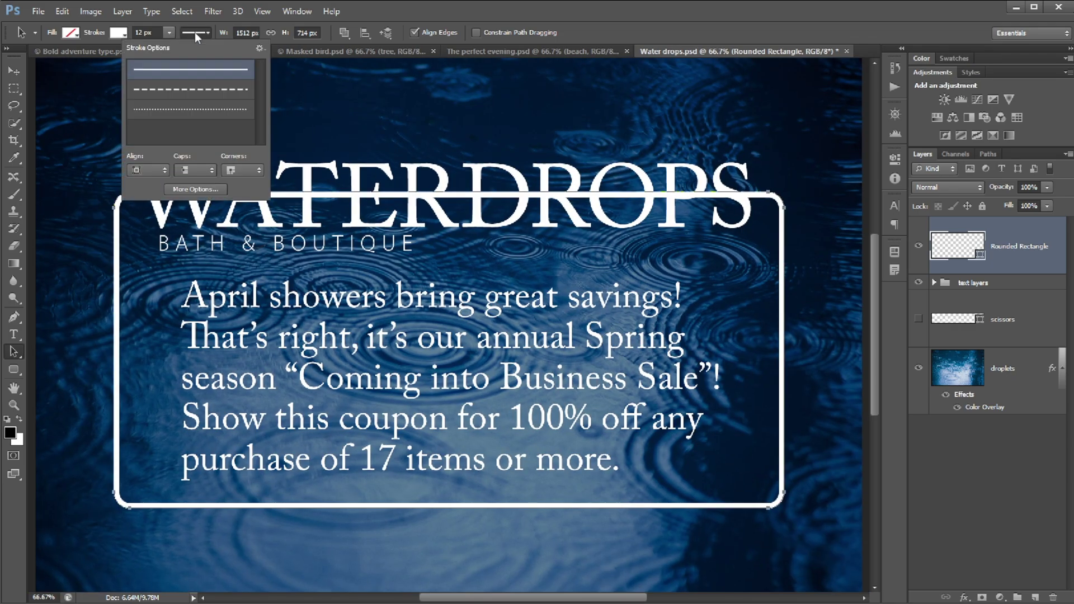
left_click(212, 189)
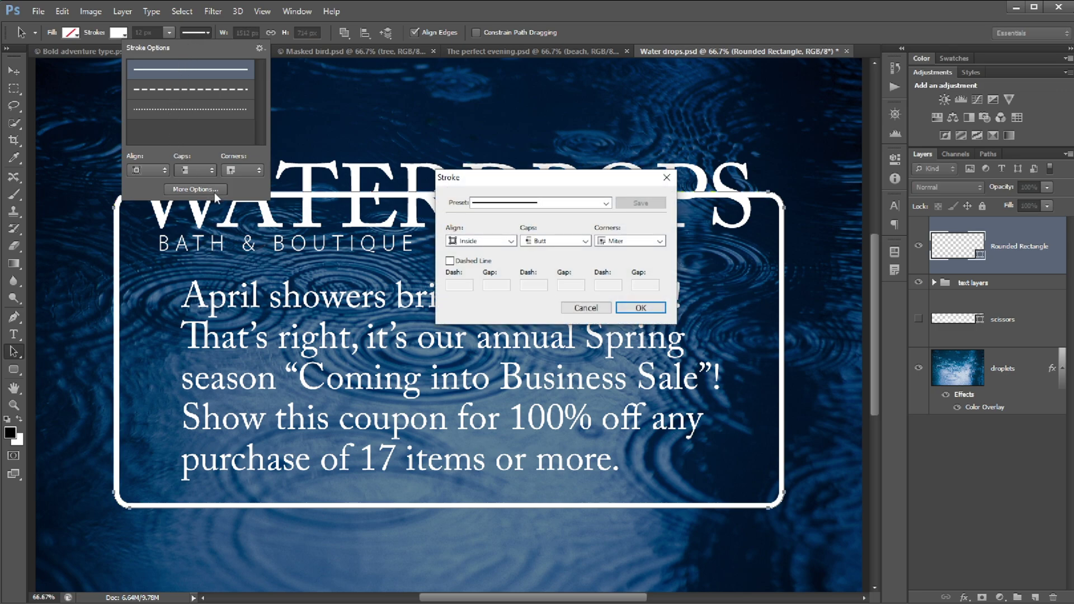
left_click(449, 261)
double_click(451, 285)
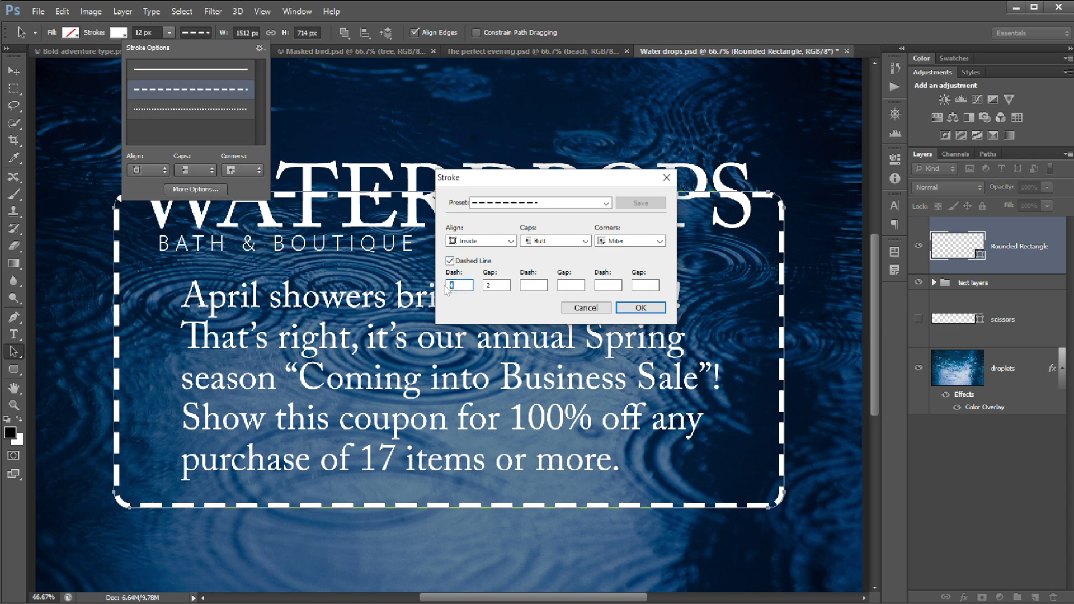
type("0")
key("Tab")
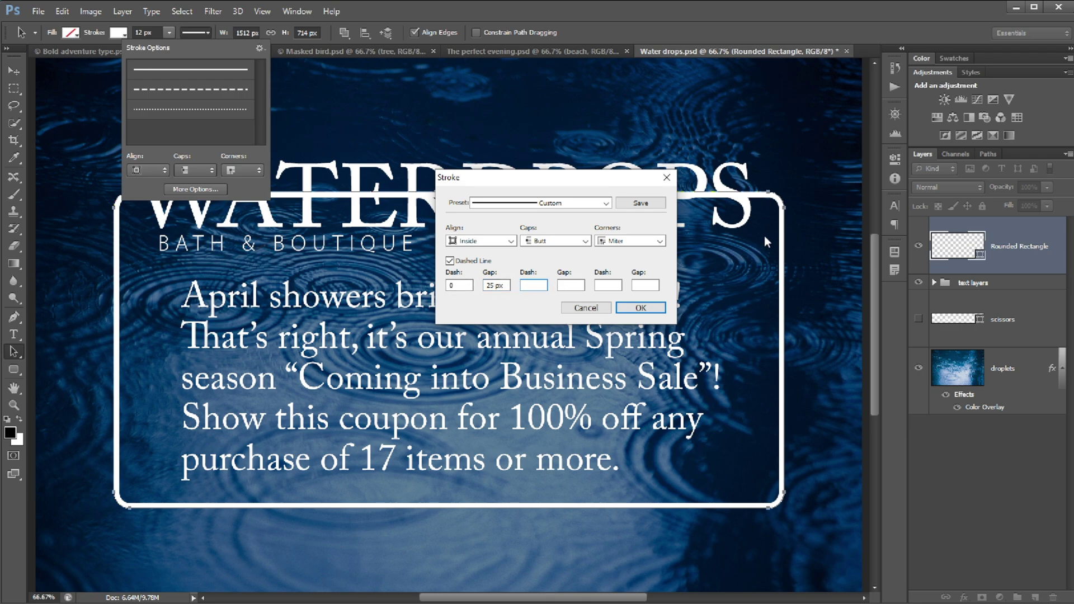
left_click(553, 246)
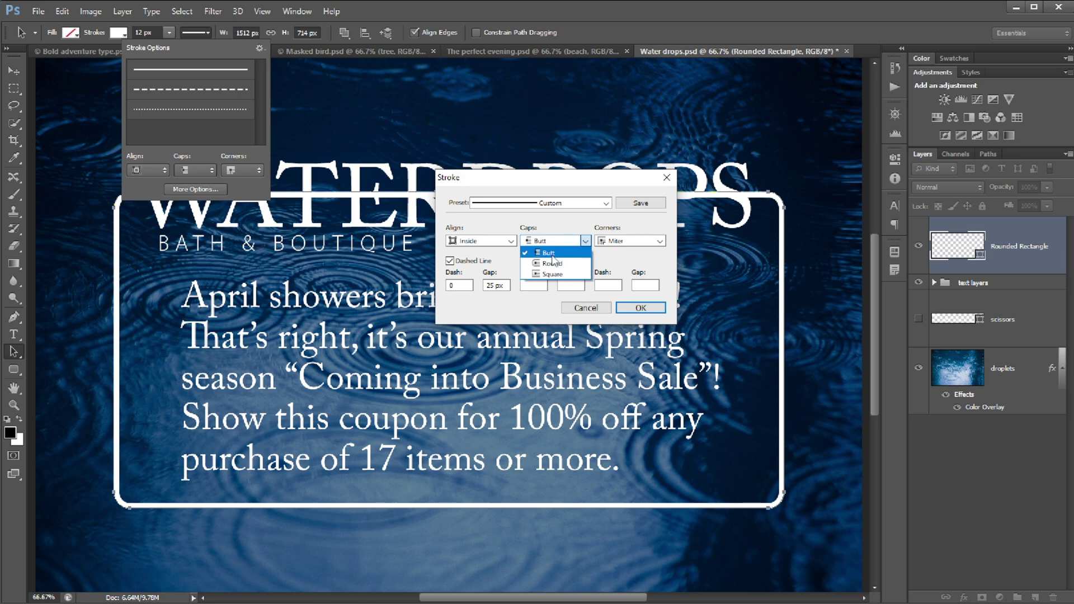
left_click(552, 262)
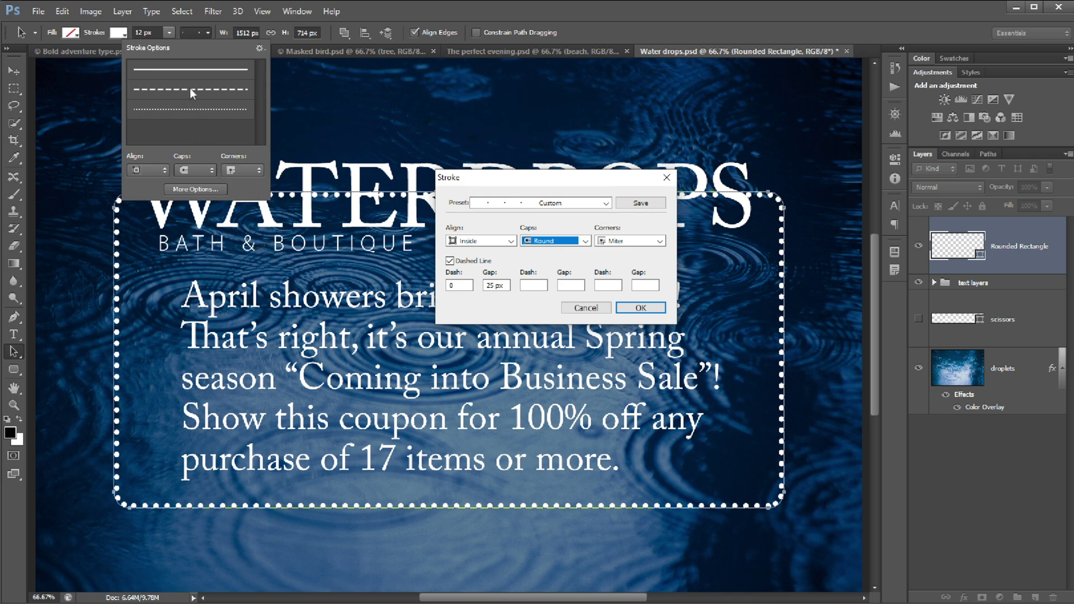
left_click(640, 205)
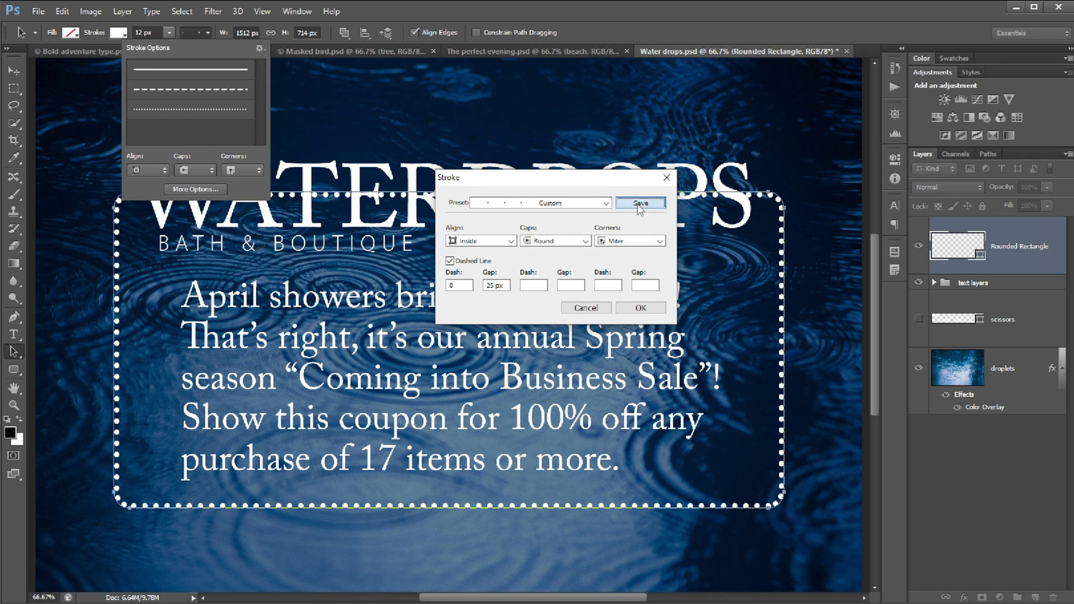
left_click(638, 307)
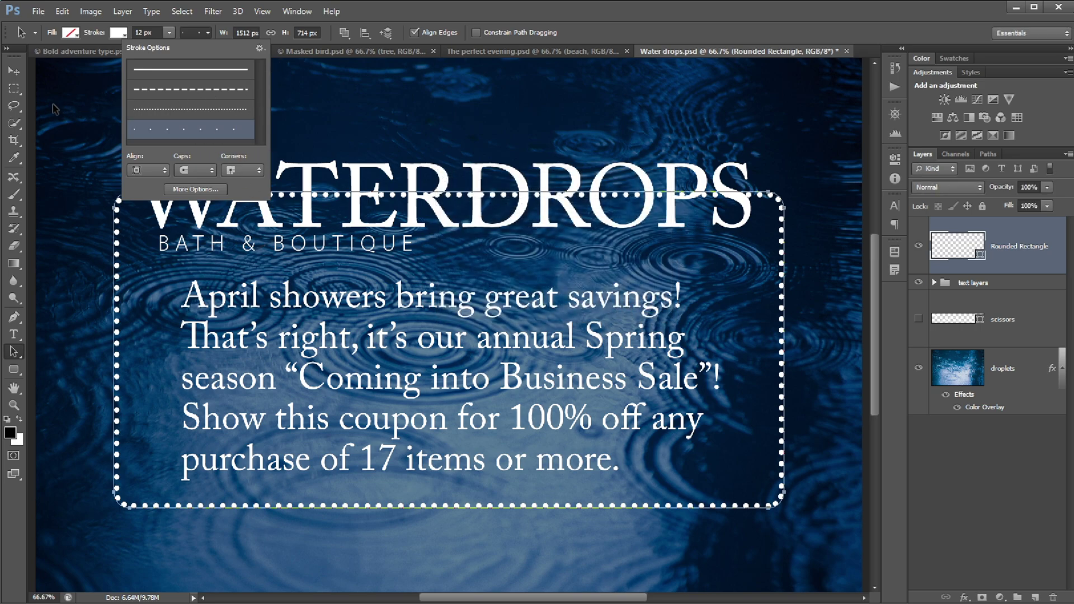
Select a strip across the WATERDROPS headline and Alt-add a layer mask hiding the border there
left_click(14, 88)
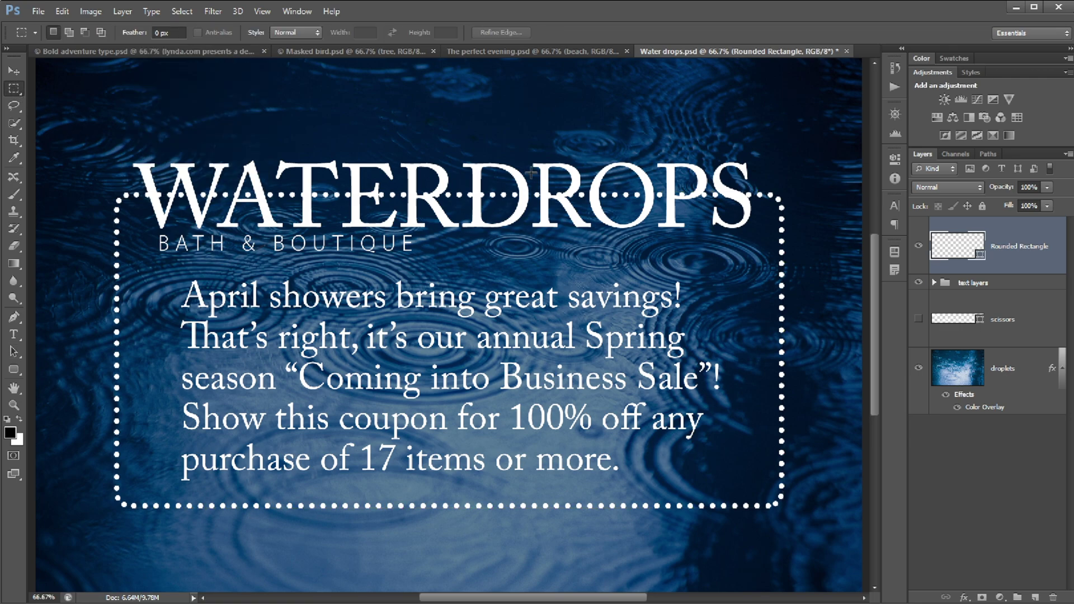
left_click_drag(141, 176, 752, 211)
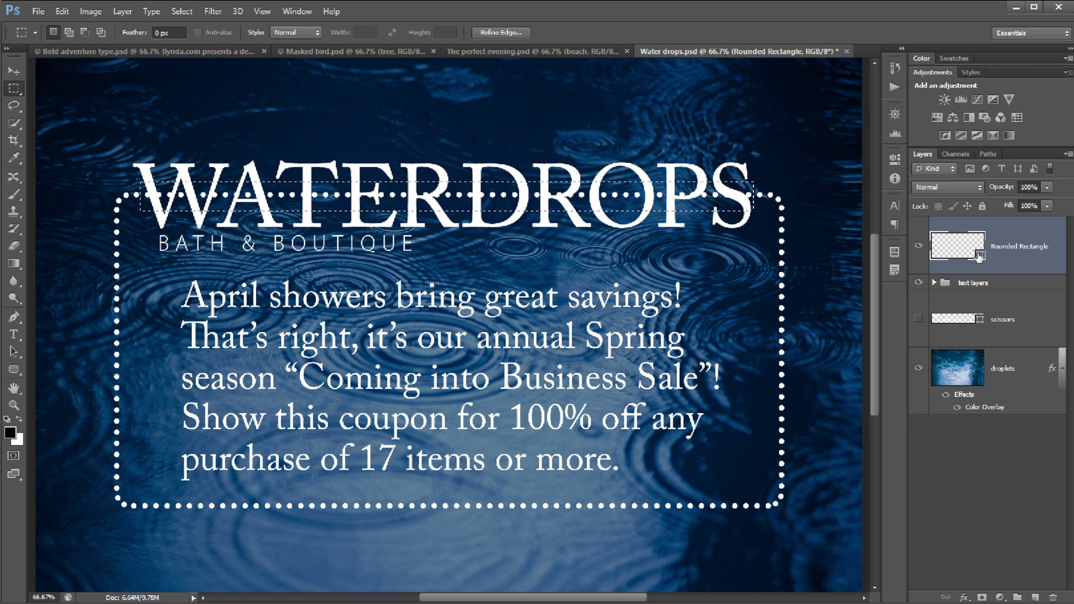
key("alt")
left_click(982, 597, "alt")
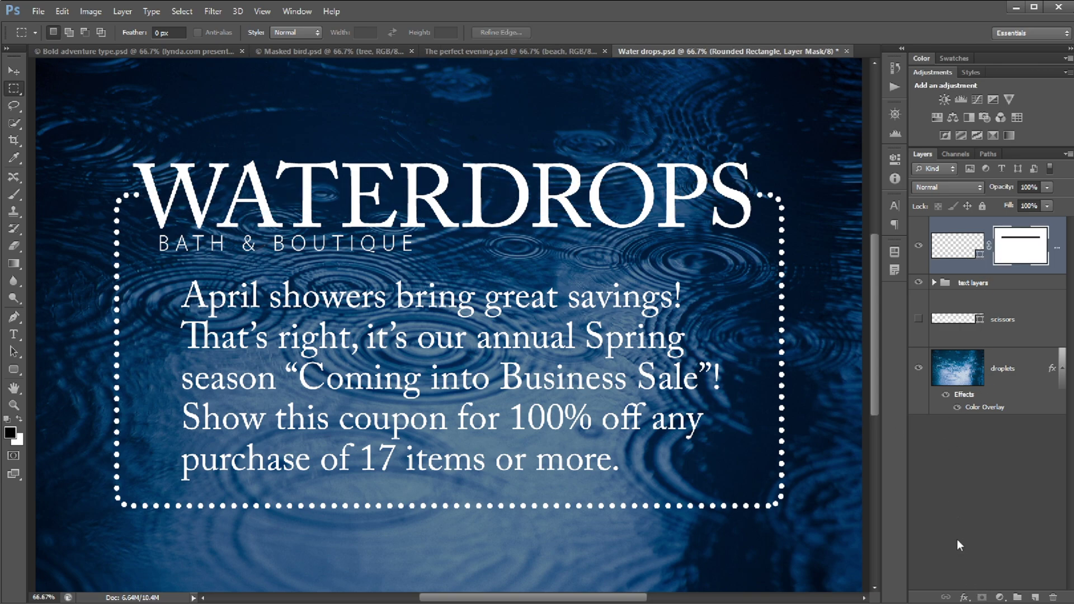